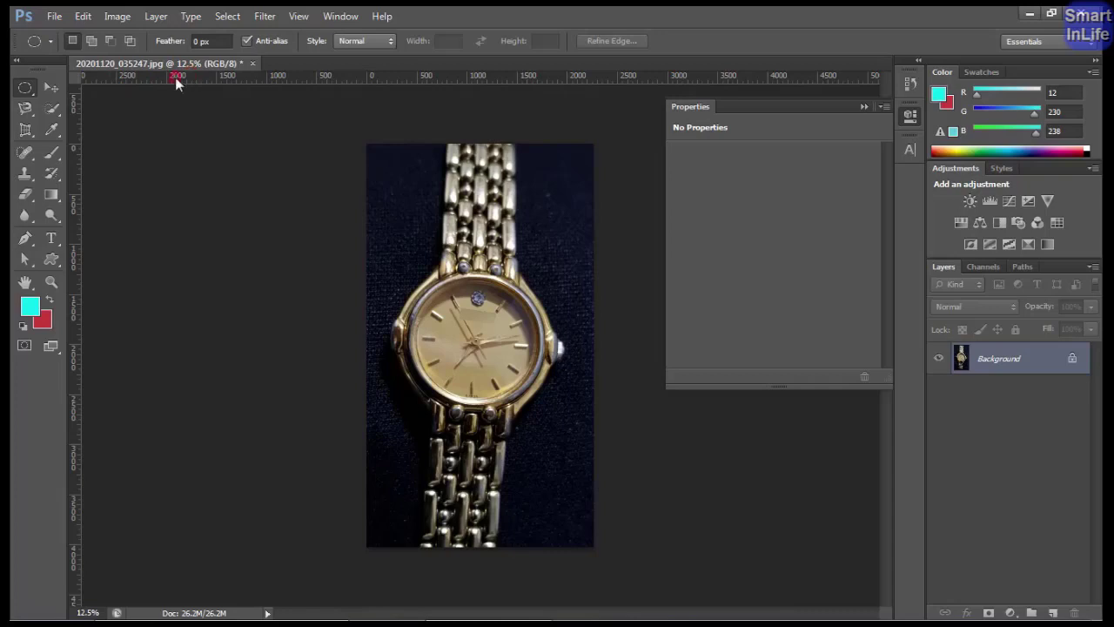
# Browse the File menu's Open command and dismiss it without opening anything.
pyautogui.click(59, 17)
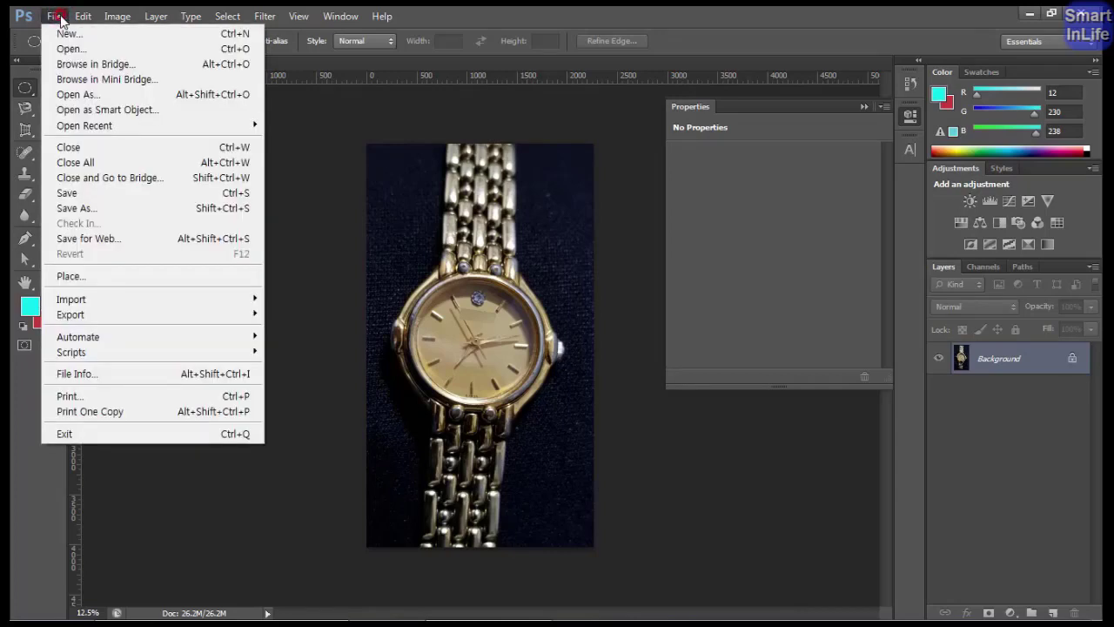
pyautogui.click(78, 48)
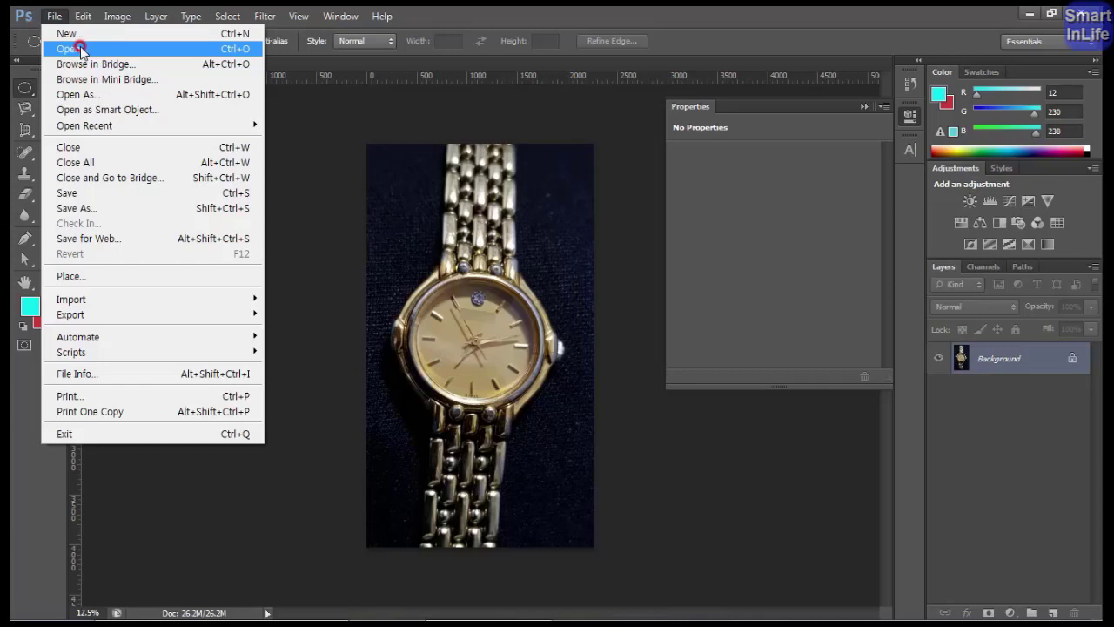
pyautogui.click(458, 195)
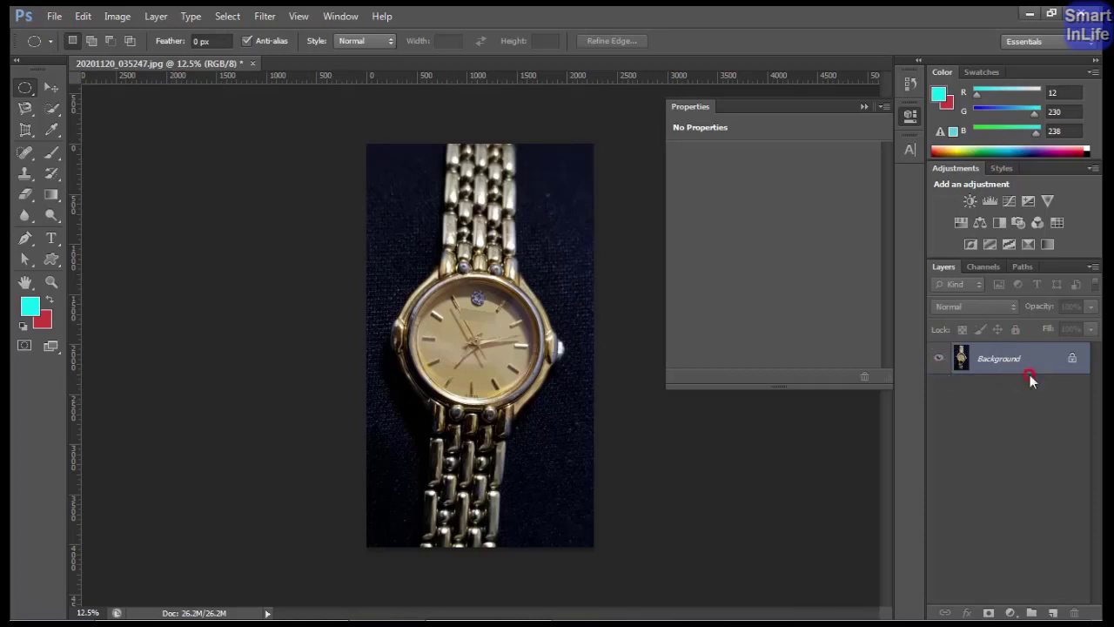
# Duplicate the Background layer to Background copy, leaving only the copy visible.
pyautogui.moveTo(1005, 379); pyautogui.dragTo(1048, 597)
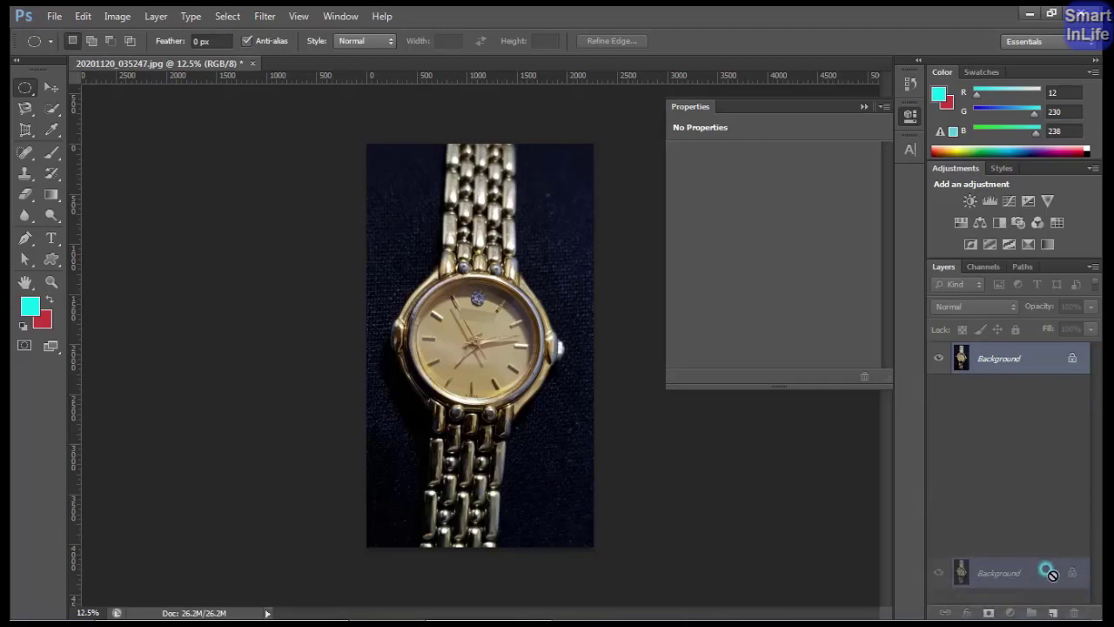
pyautogui.moveTo(1054, 602); pyautogui.dragTo(1052, 612)
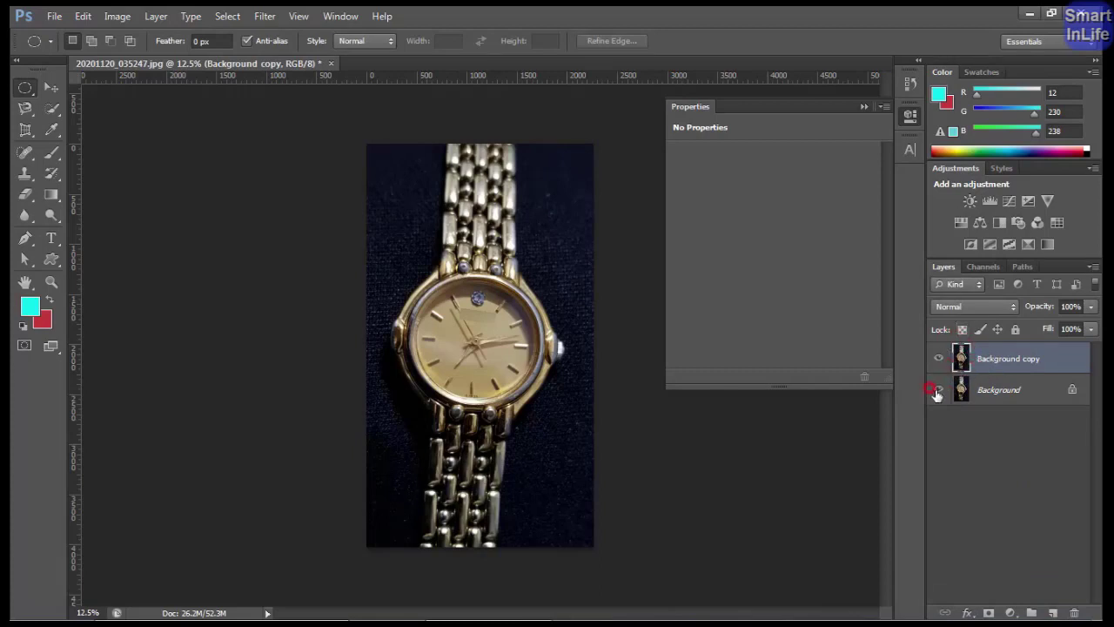
pyautogui.click(938, 388)
pyautogui.click(938, 359)
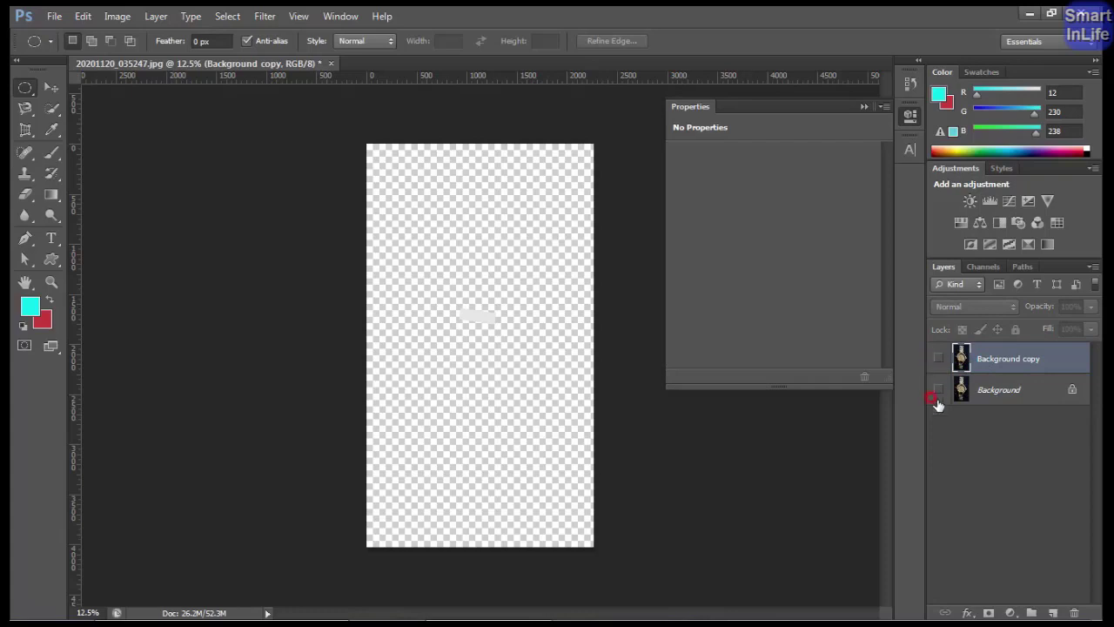
pyautogui.click(934, 391)
pyautogui.click(937, 358)
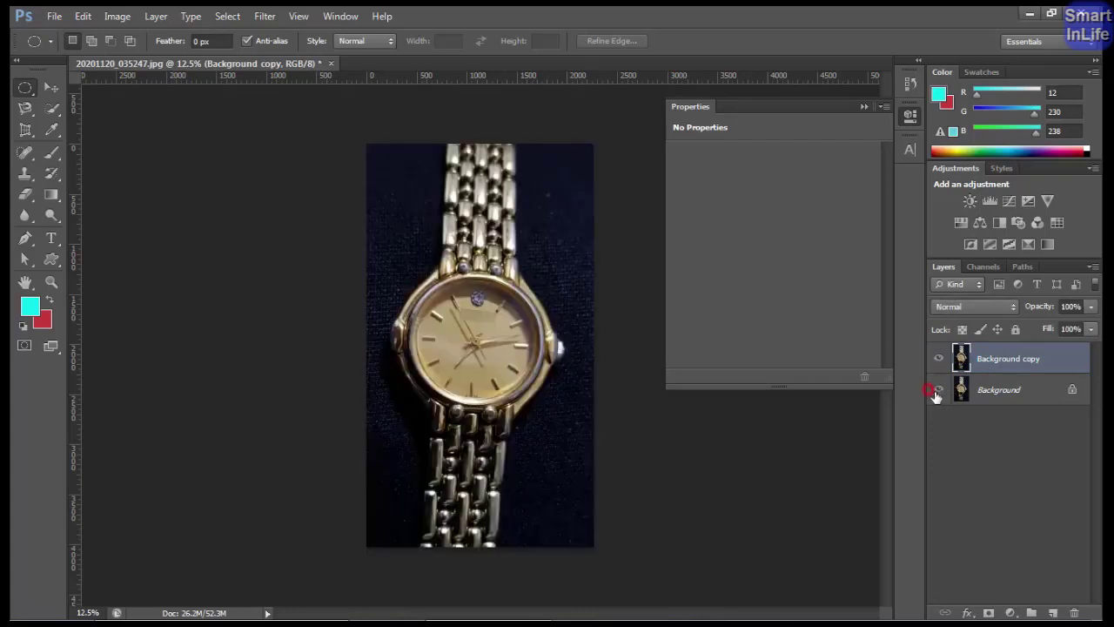
pyautogui.click(936, 391)
# Copy an elliptical selection of the watch face to Layer 1, then reselect Background copy.
pyautogui.moveTo(410, 271); pyautogui.dragTo(527, 388)
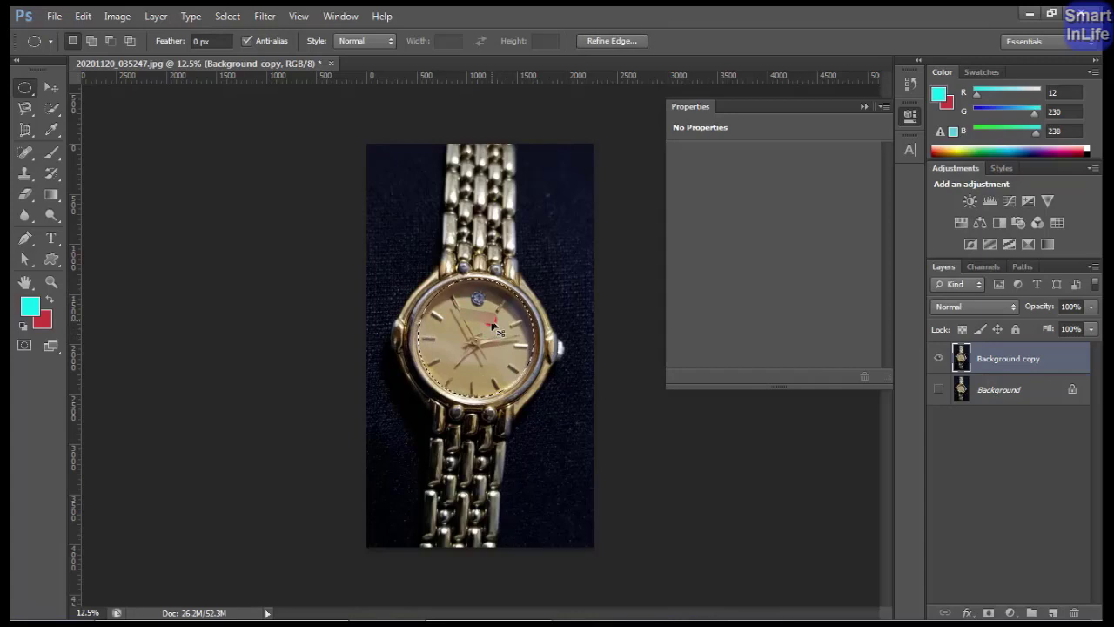
pyautogui.hotkey('ctrl', 'j')
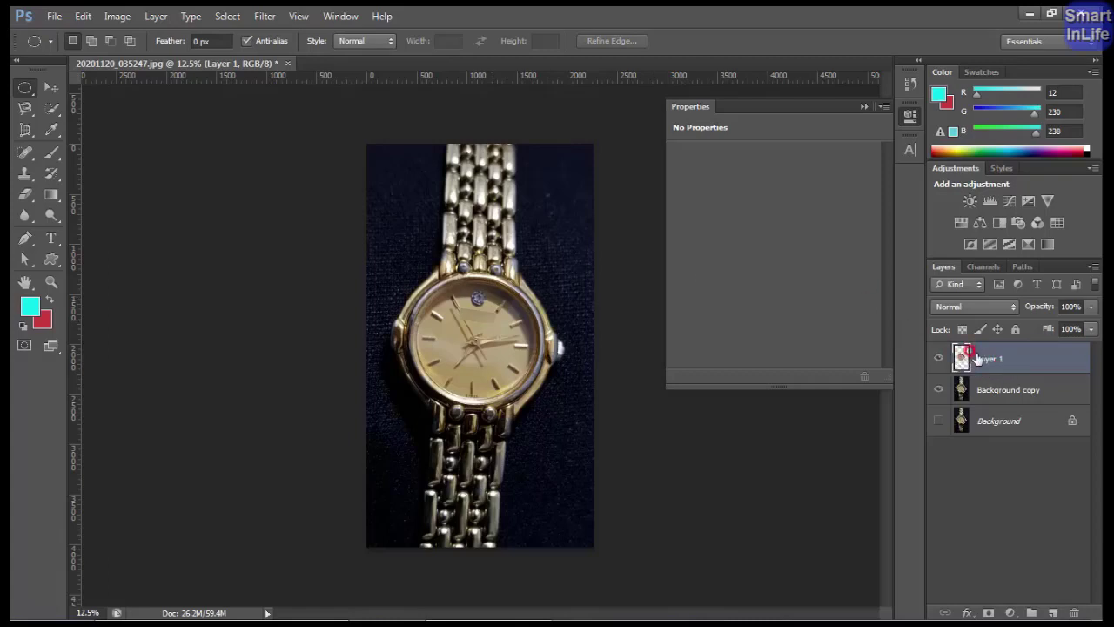
pyautogui.moveTo(975, 355); pyautogui.dragTo(991, 359)
pyautogui.click(990, 393)
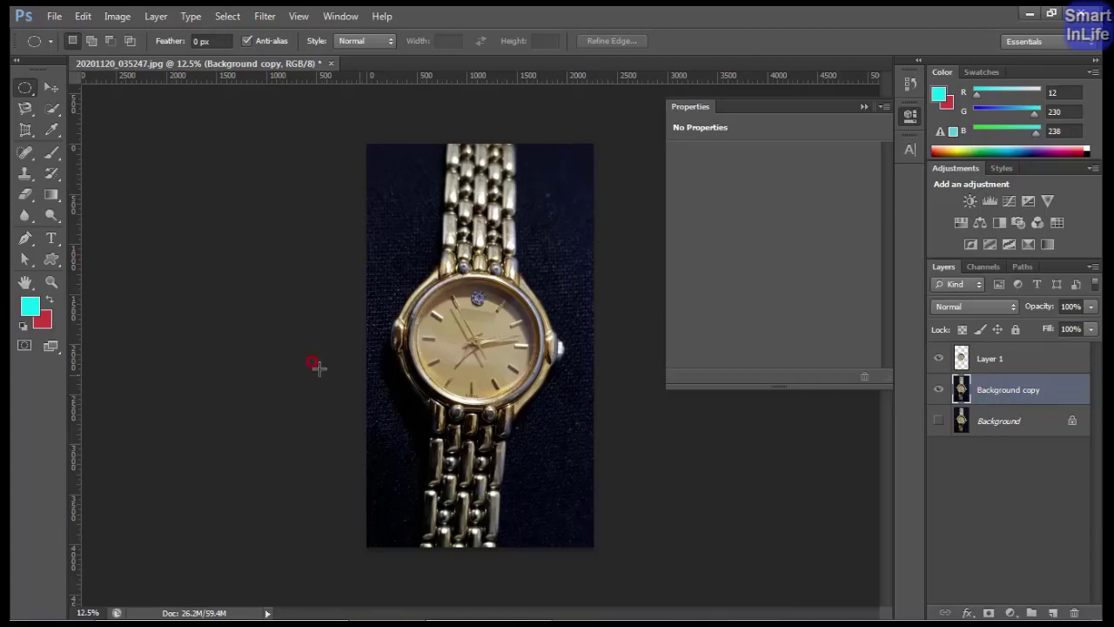
# Copy a Rectangular Marquee selection of the watch case to Layer 2, then reselect Background copy.
pyautogui.click(26, 88)
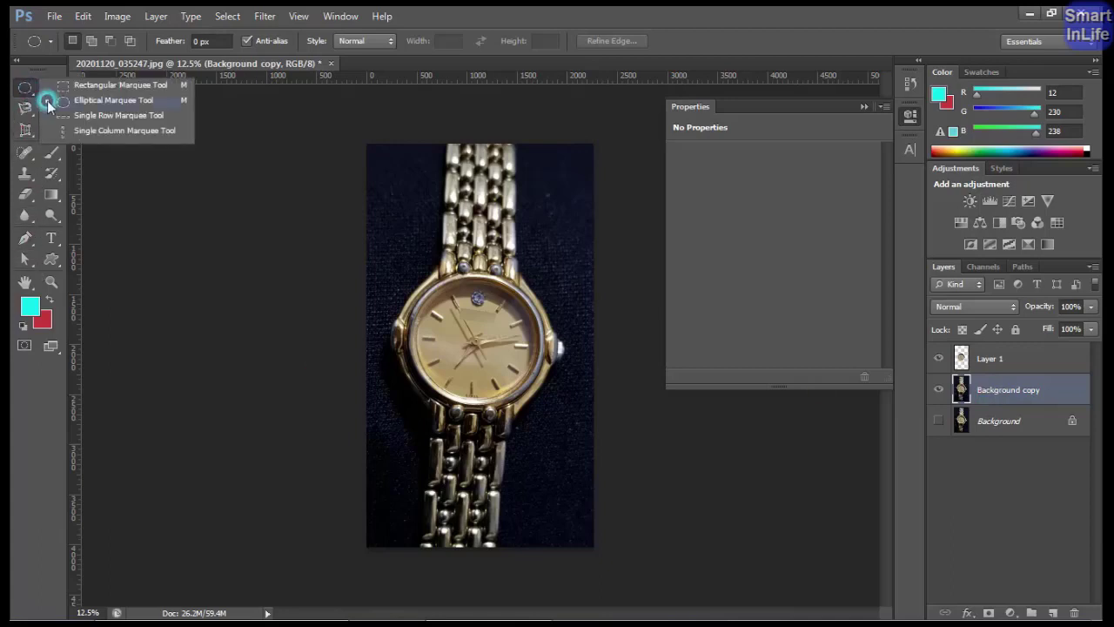
pyautogui.click(87, 84)
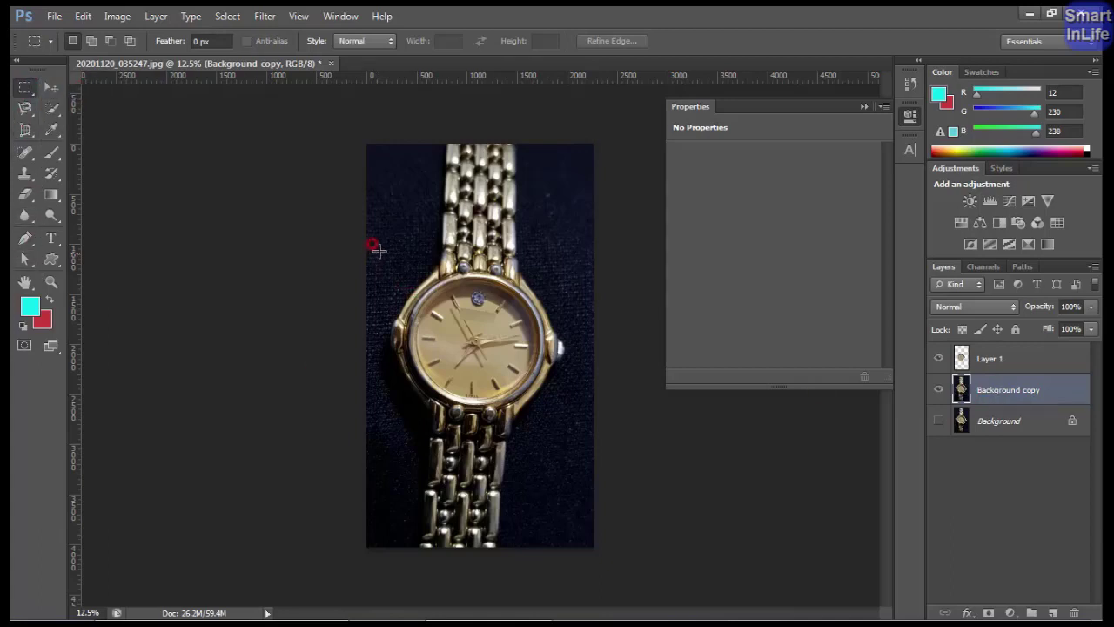
pyautogui.moveTo(391, 238)
pyautogui.mouseDown()
pyautogui.moveTo(481, 380)
pyautogui.moveTo(577, 462)
pyautogui.mouseUp()
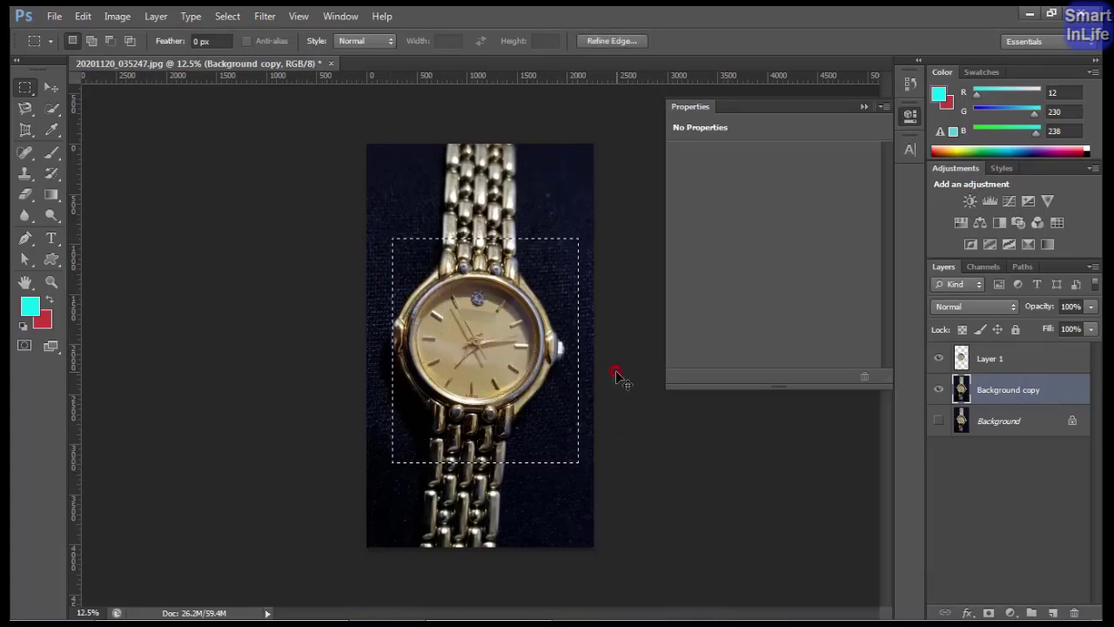
pyautogui.hotkey('ctrl', 'j')
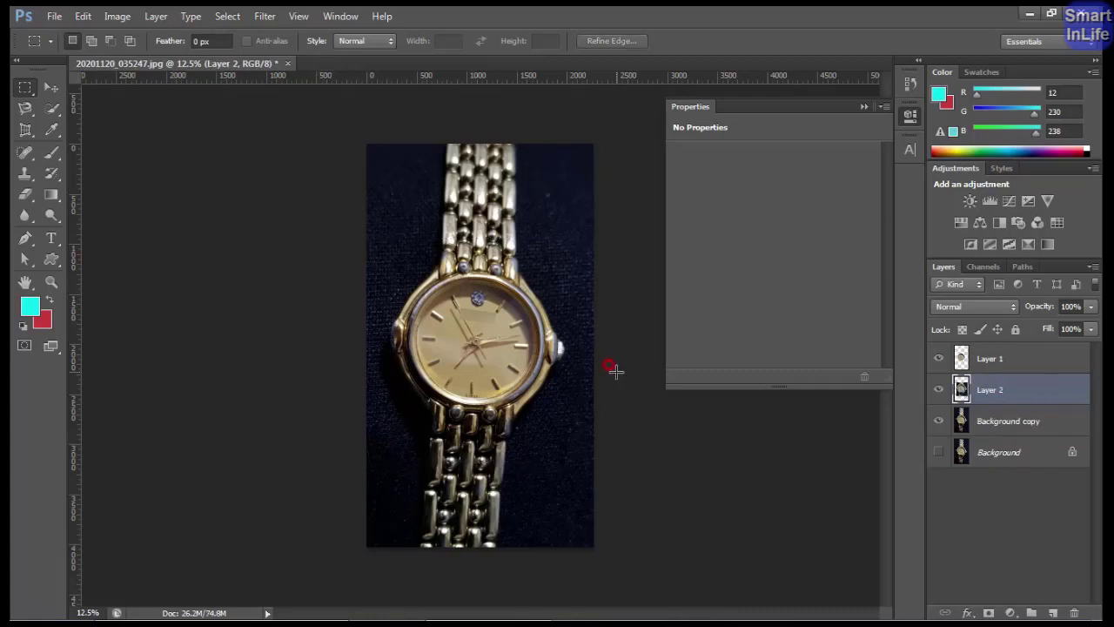
pyautogui.moveTo(972, 396)
pyautogui.mouseDown()
pyautogui.moveTo(966, 386)
pyautogui.moveTo(967, 423)
pyautogui.mouseUp()
pyautogui.click(972, 421)
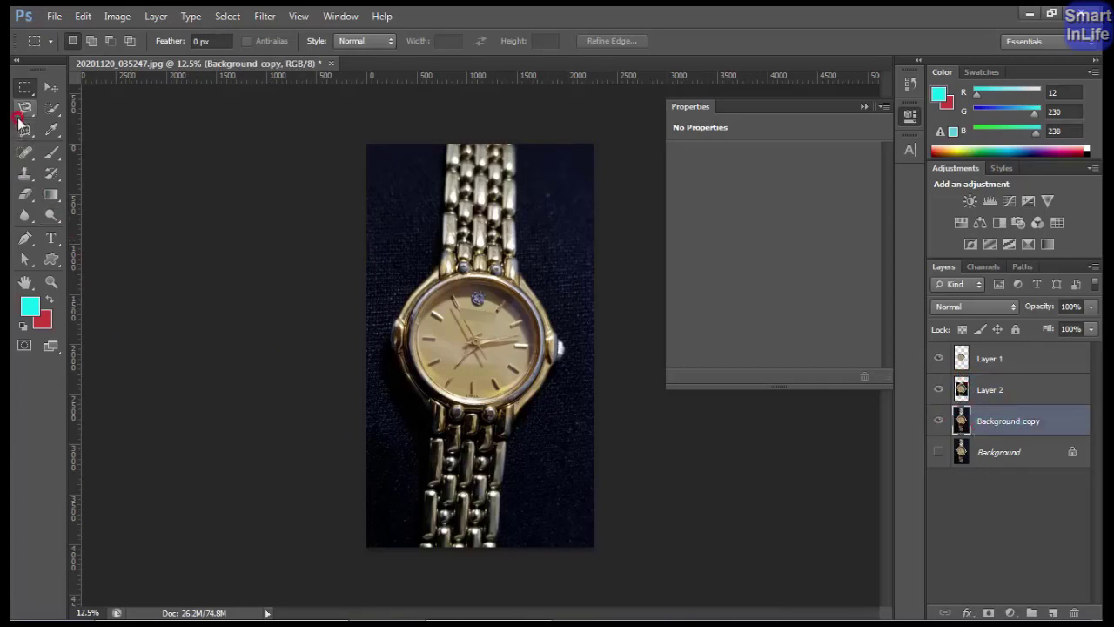
# With the Magnetic Lasso, trace down the watch's right edge and along the bracelet's bottom.
pyautogui.click(25, 112)
pyautogui.click(25, 112)
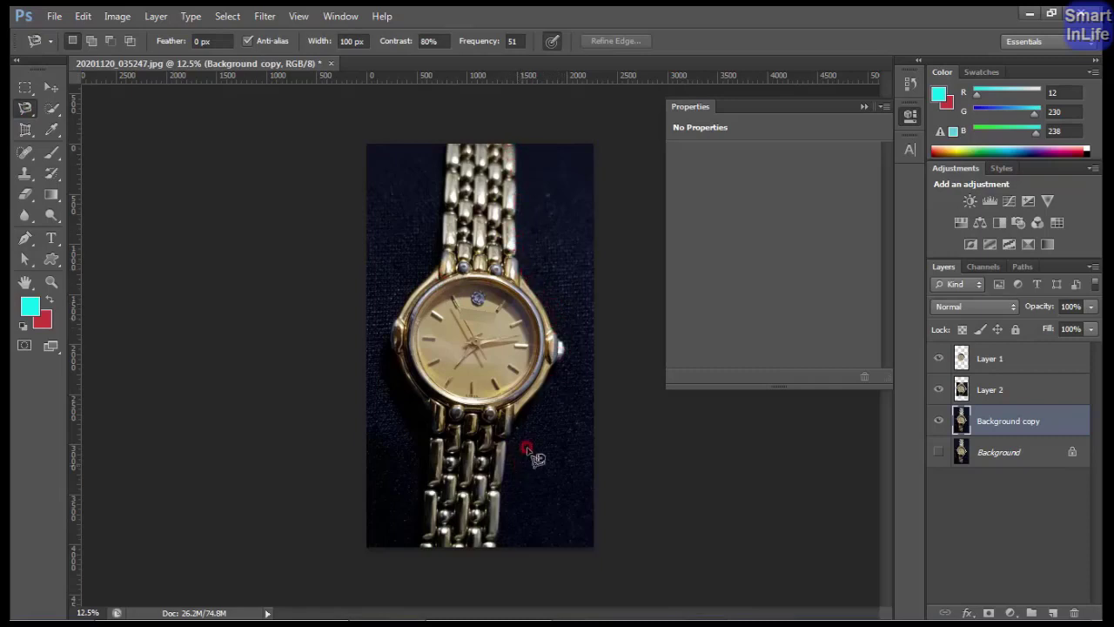
pyautogui.click(519, 154)
pyautogui.click(561, 340)
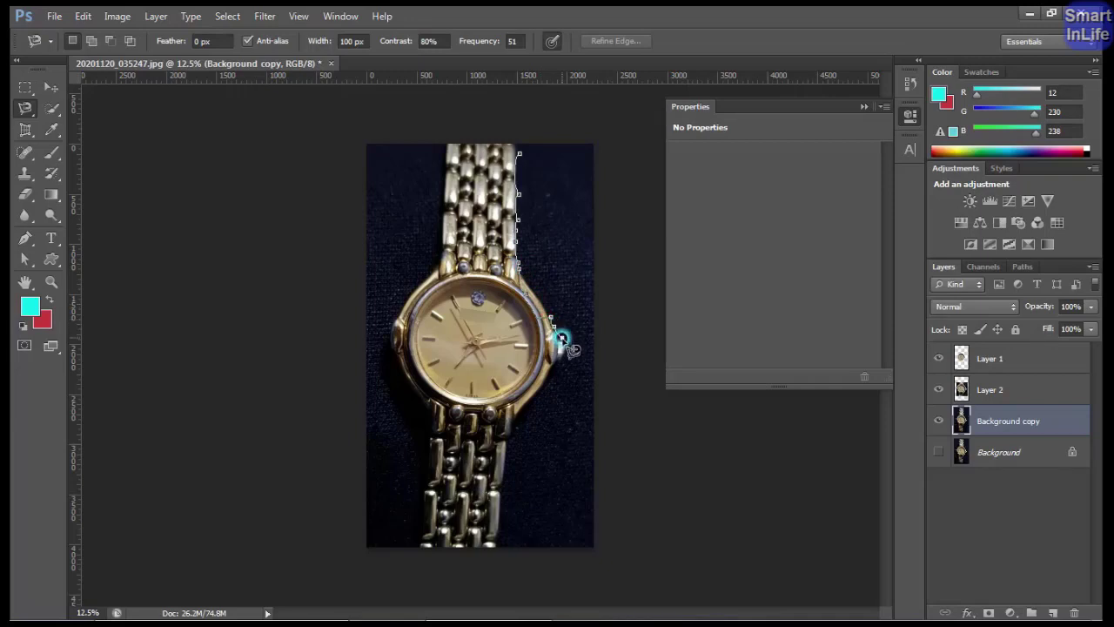
pyautogui.click(561, 366)
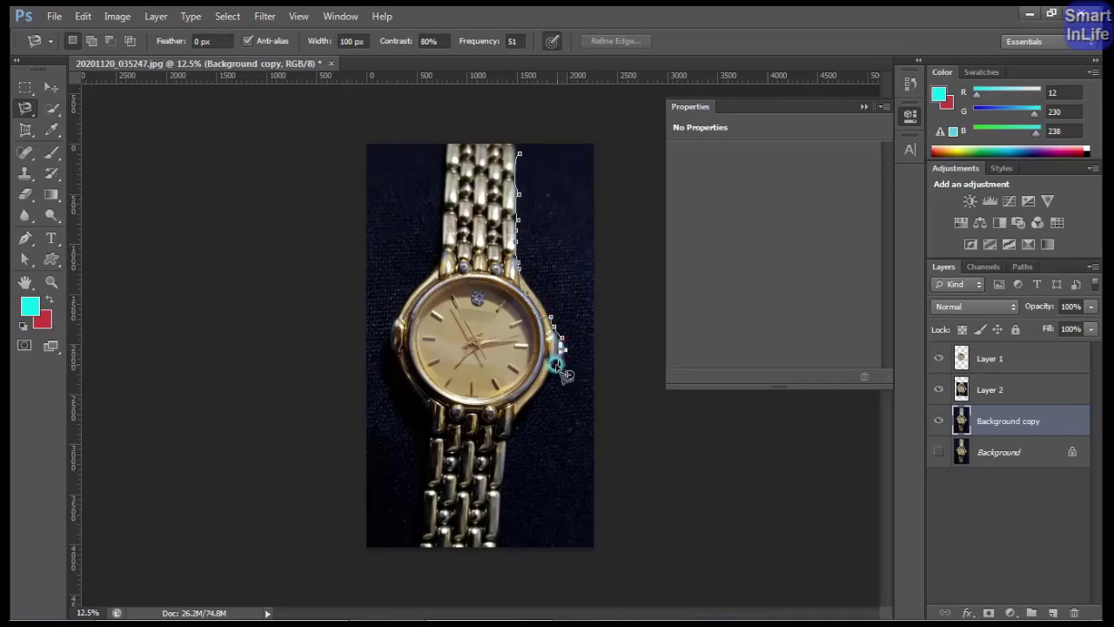
pyautogui.click(533, 394)
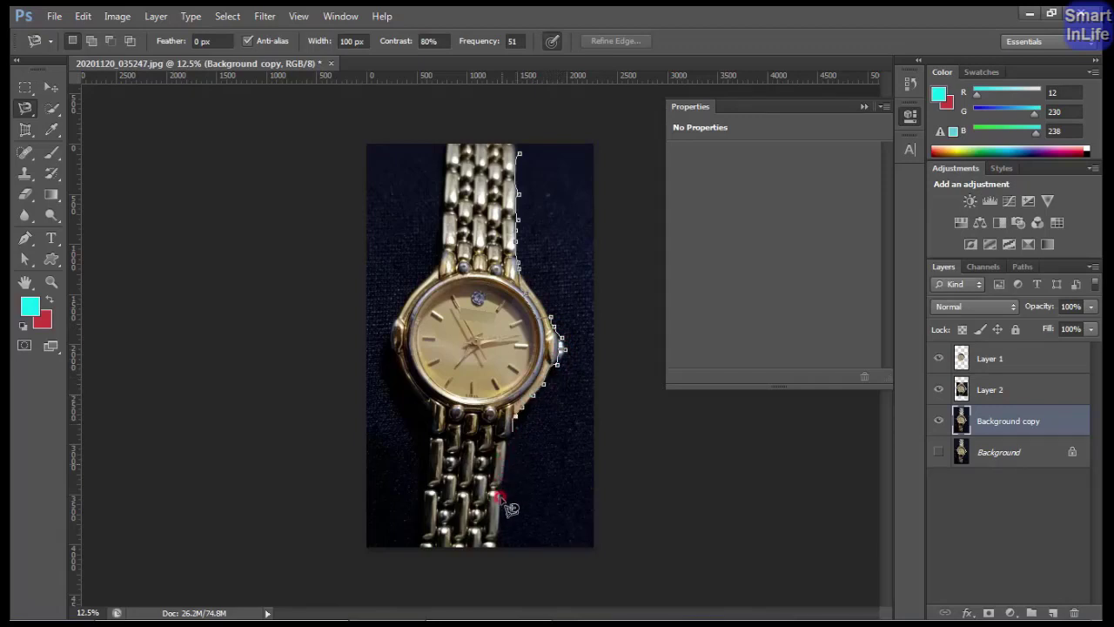
pyautogui.click(499, 543)
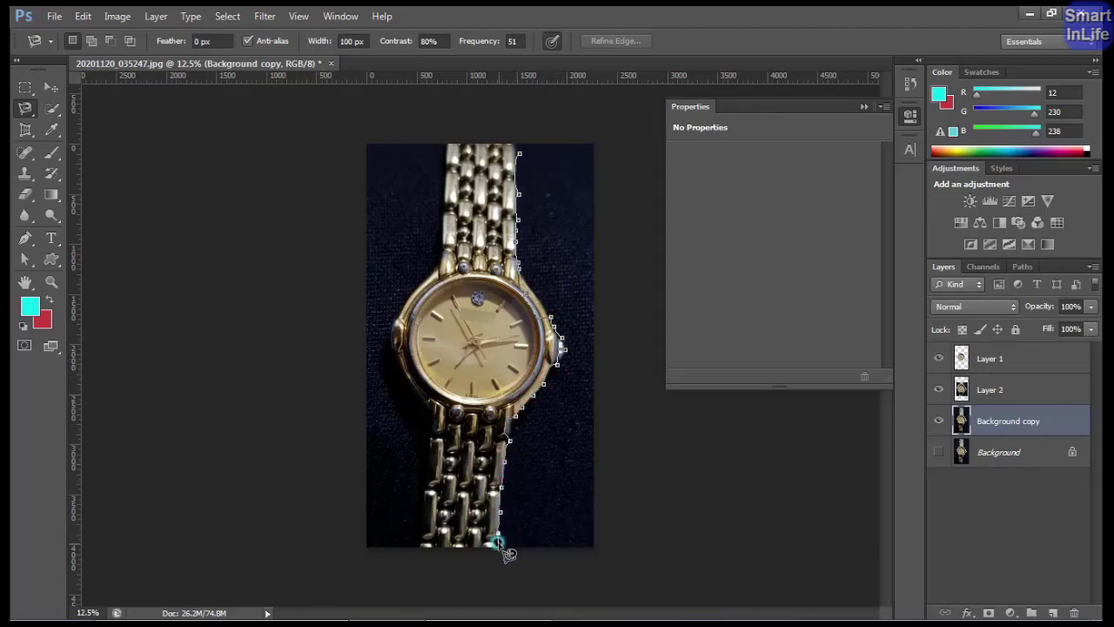
pyautogui.click(432, 540)
pyautogui.click(424, 537)
# Trace up the bracelet and case's left edges and across the strap top, closing the outline.
pyautogui.click(427, 473)
pyautogui.click(426, 410)
pyautogui.click(386, 348)
pyautogui.click(391, 331)
pyautogui.click(396, 315)
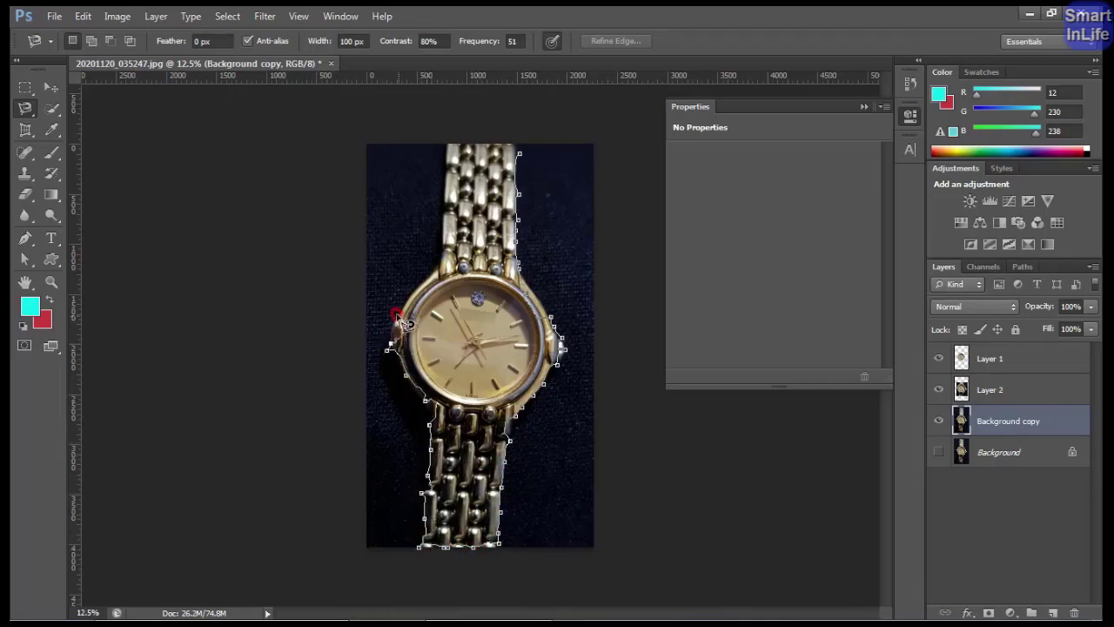
pyautogui.click(447, 142)
pyautogui.click(521, 148)
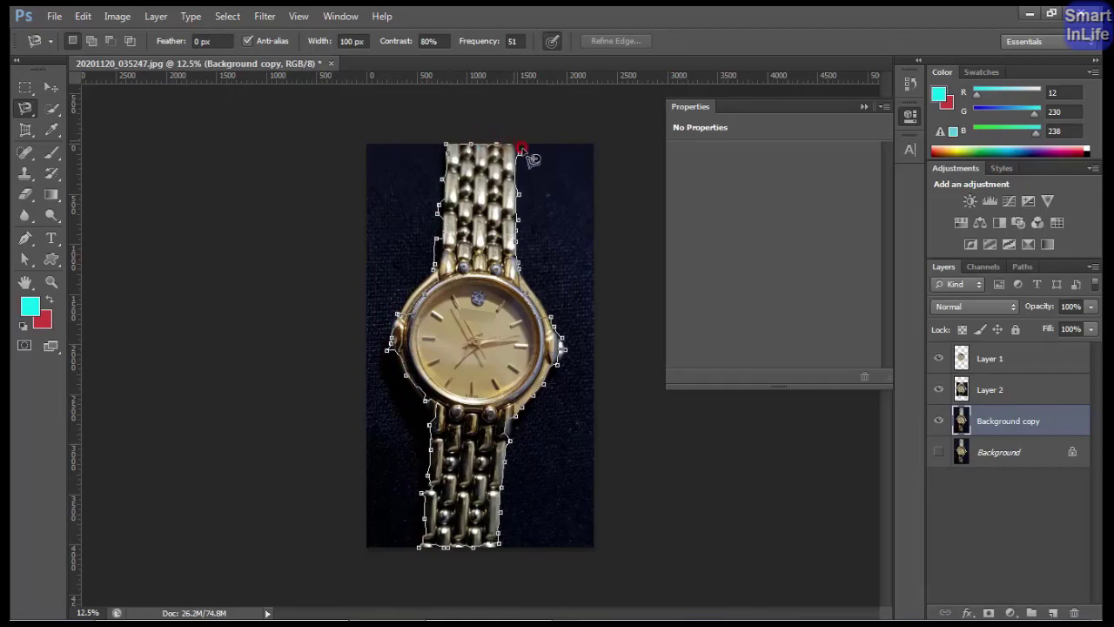
pyautogui.click(519, 151)
pyautogui.click(519, 154)
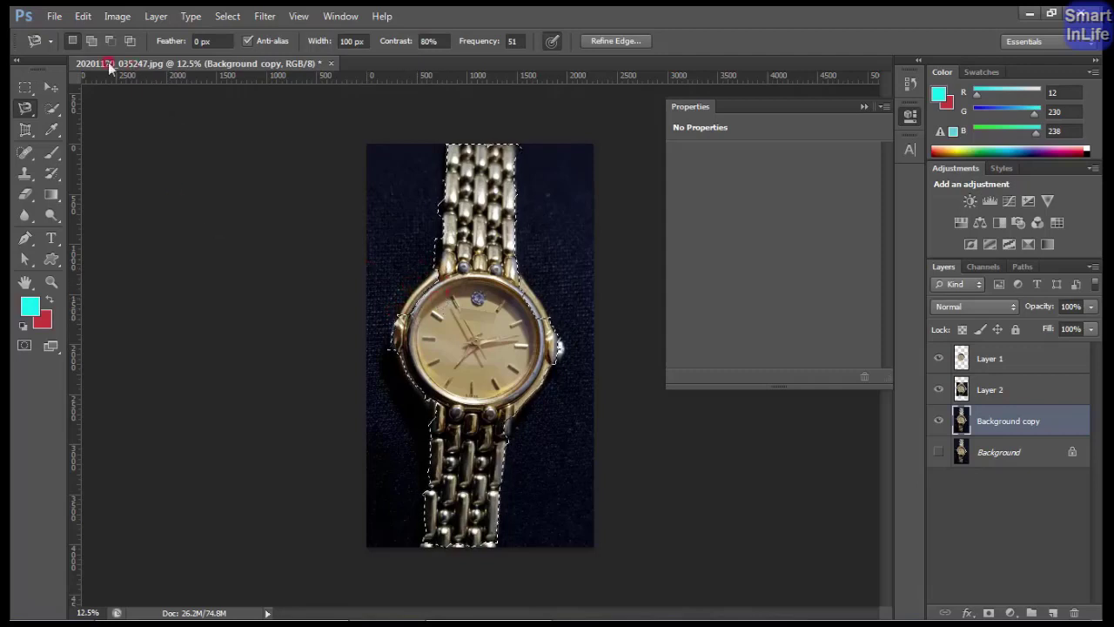
# Add the missed case and bezel edges to the lasso selection, then copy it to Layer 3.
pyautogui.click(92, 41)
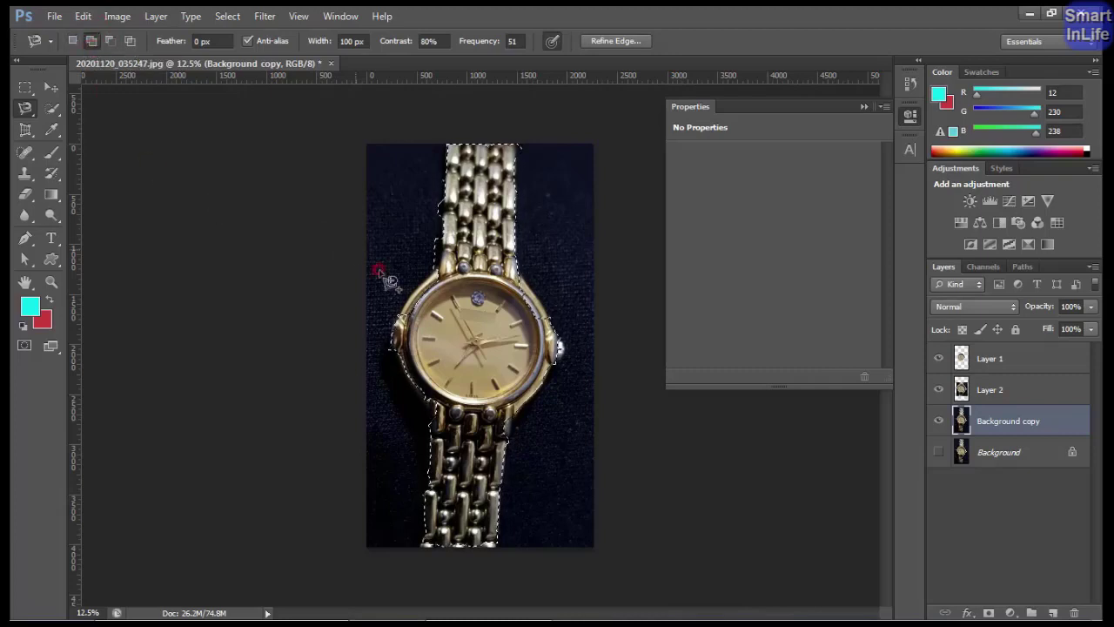
pyautogui.click(400, 324)
pyautogui.moveTo(402, 326); pyautogui.dragTo(394, 322)
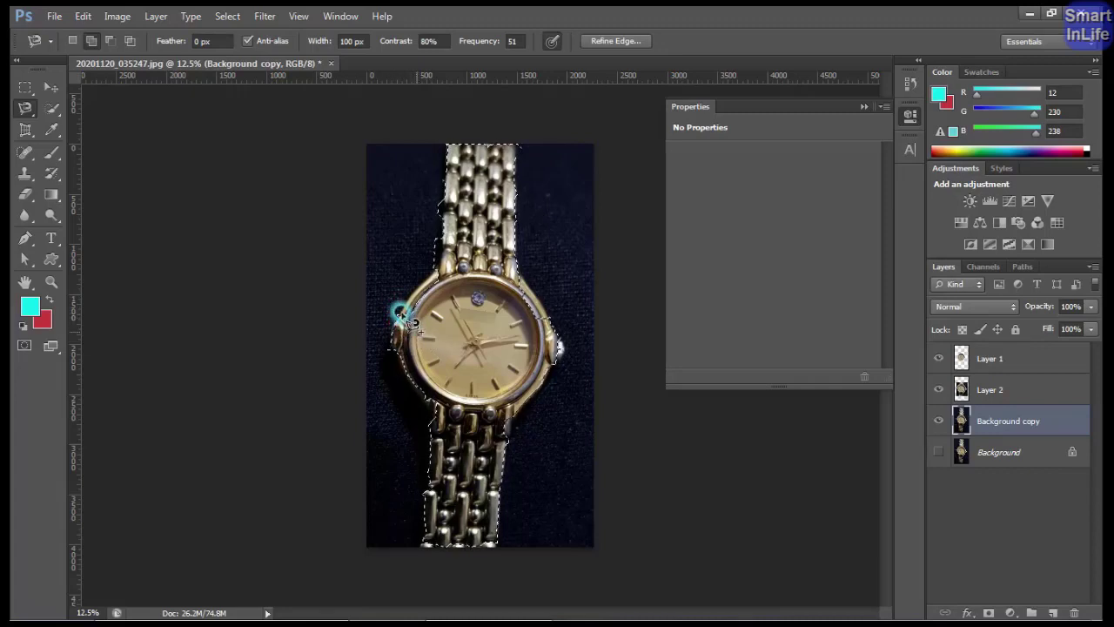
pyautogui.moveTo(396, 324)
pyautogui.mouseDown()
pyautogui.moveTo(410, 281)
pyautogui.moveTo(420, 328)
pyautogui.mouseUp()
pyautogui.click(440, 275)
pyautogui.click(414, 313)
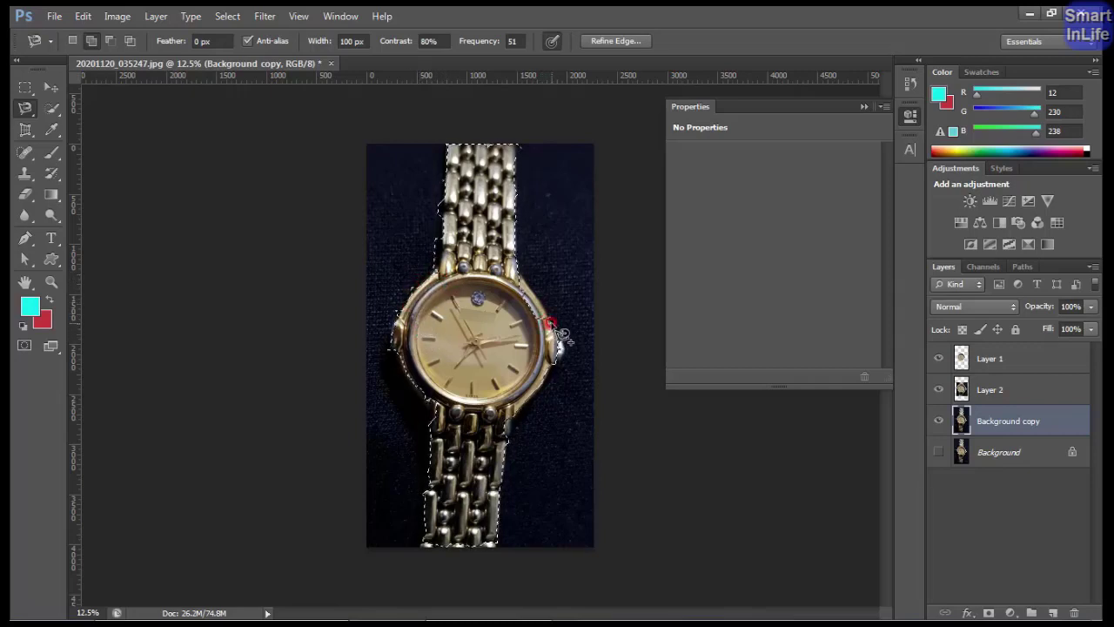
pyautogui.moveTo(563, 335)
pyautogui.mouseDown()
pyautogui.moveTo(536, 290)
pyautogui.moveTo(520, 329)
pyautogui.moveTo(551, 342)
pyautogui.mouseUp()
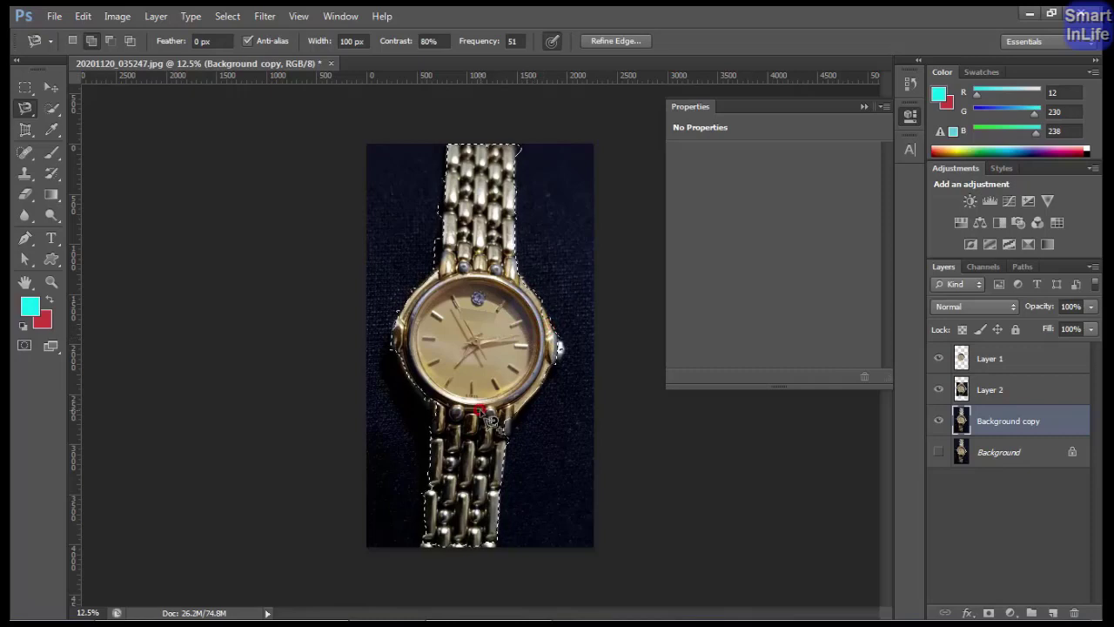
pyautogui.moveTo(548, 325); pyautogui.dragTo(484, 401)
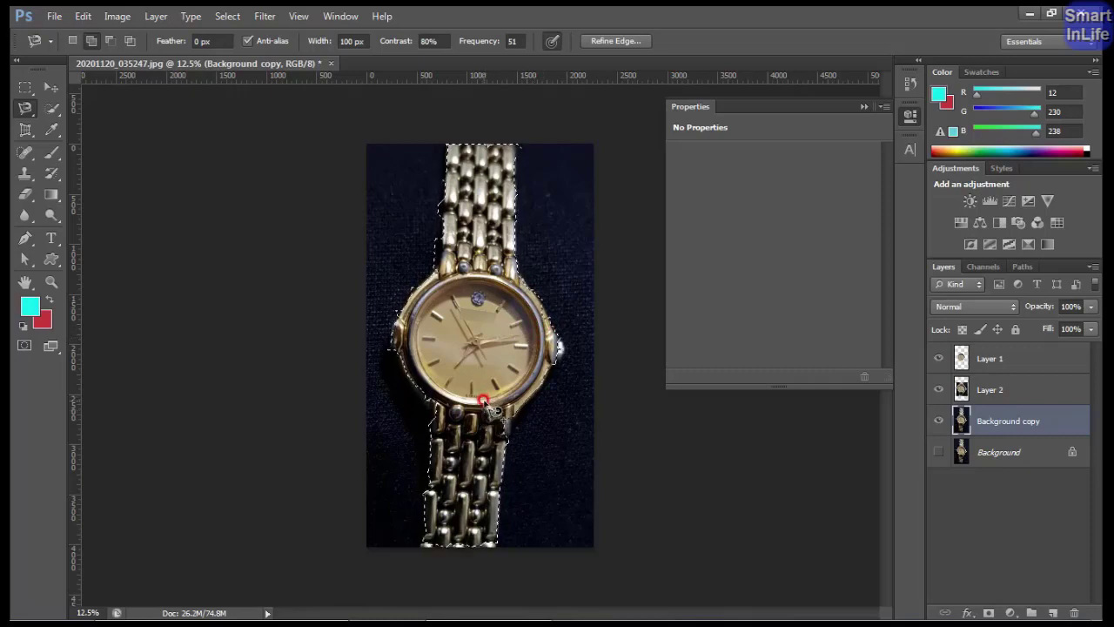
pyautogui.hotkey('ctrl', 'j')
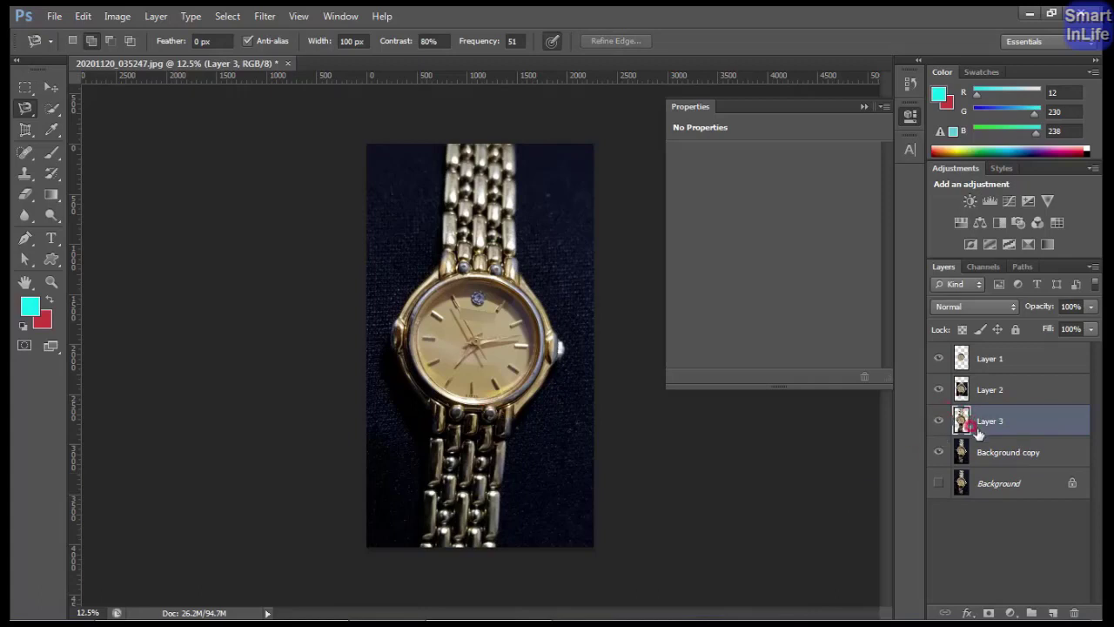
# Hide Layers 1, 2 and Background copy to inspect Layer 3, then show Background copy and hide Layer 3.
pyautogui.moveTo(980, 430); pyautogui.dragTo(967, 447)
pyautogui.click(938, 389)
pyautogui.click(938, 358)
pyautogui.click(938, 452)
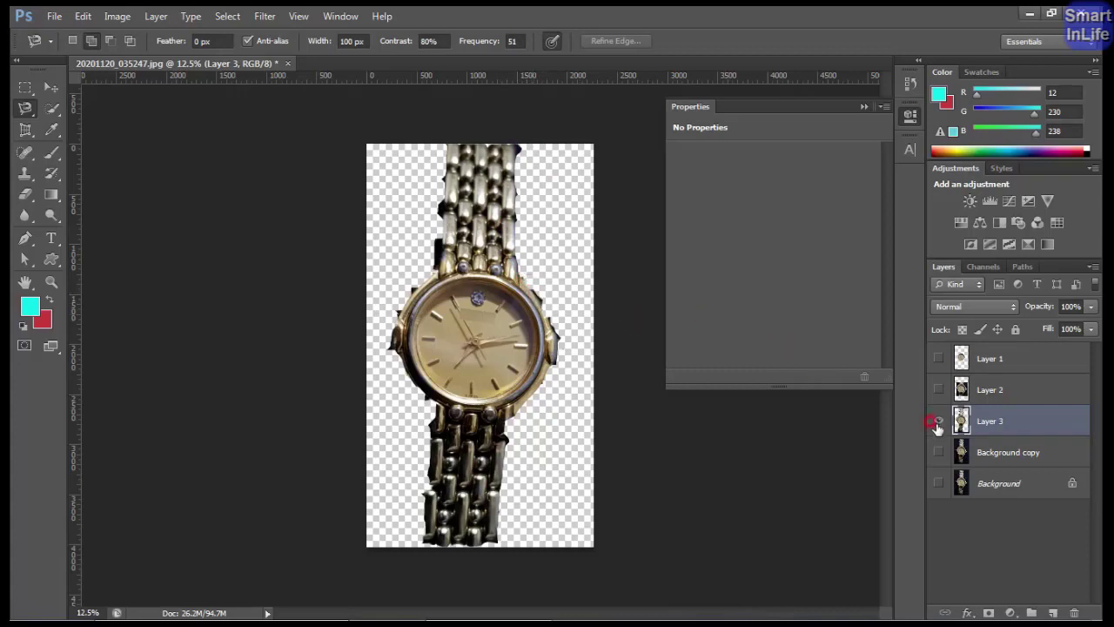
pyautogui.click(938, 452)
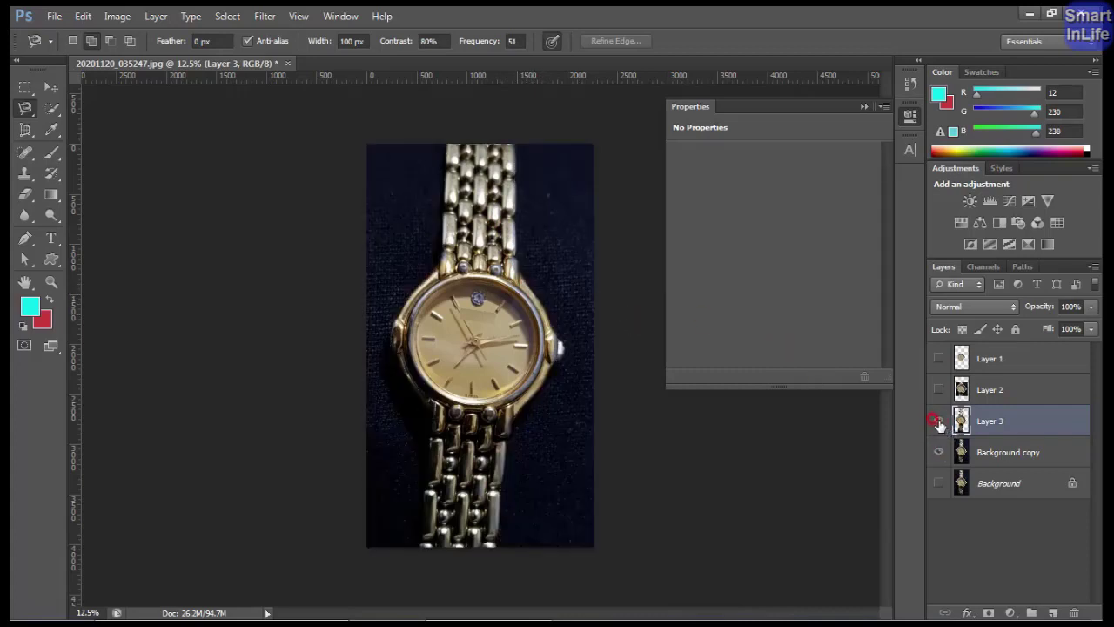
pyautogui.click(938, 421)
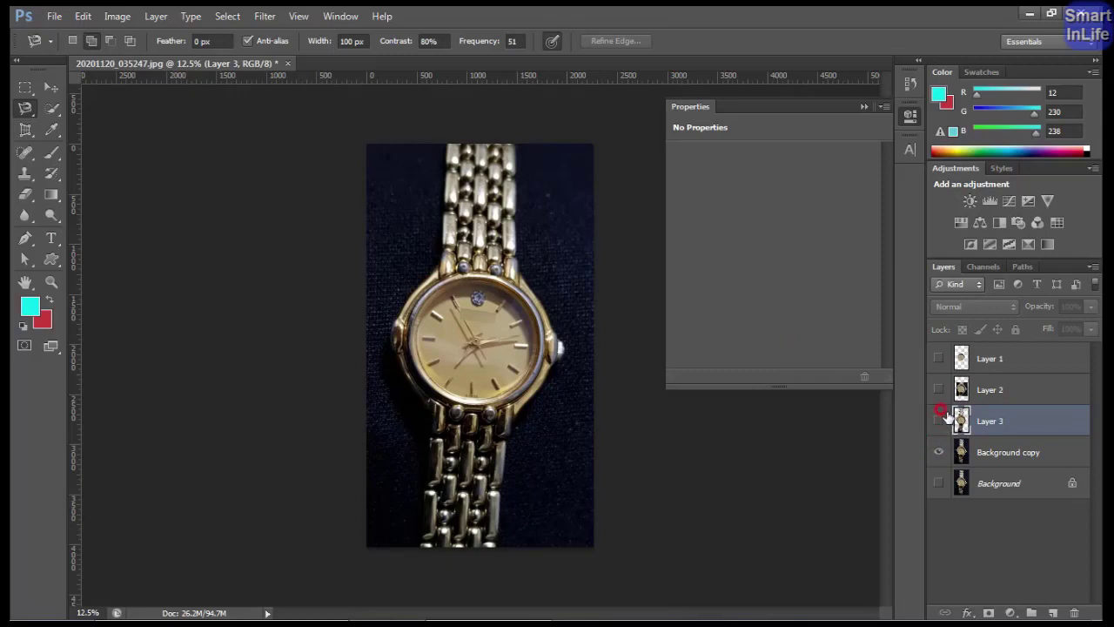
# Trace around the bracelet and watch with the freehand Lasso and copy it to Layer 4.
pyautogui.click(25, 108)
pyautogui.click(54, 106)
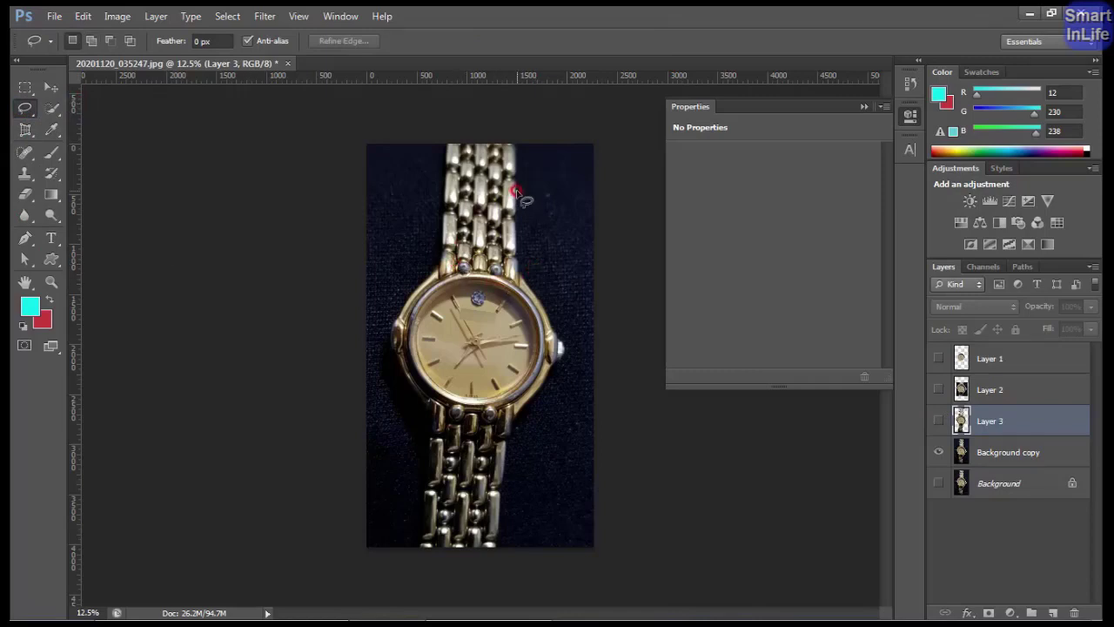
pyautogui.moveTo(513, 204)
pyautogui.mouseDown()
pyautogui.moveTo(559, 353)
pyautogui.moveTo(504, 455)
pyautogui.moveTo(496, 527)
pyautogui.moveTo(443, 537)
pyautogui.moveTo(437, 462)
pyautogui.moveTo(405, 380)
pyautogui.moveTo(393, 285)
pyautogui.moveTo(465, 162)
pyautogui.moveTo(520, 189)
pyautogui.mouseUp()
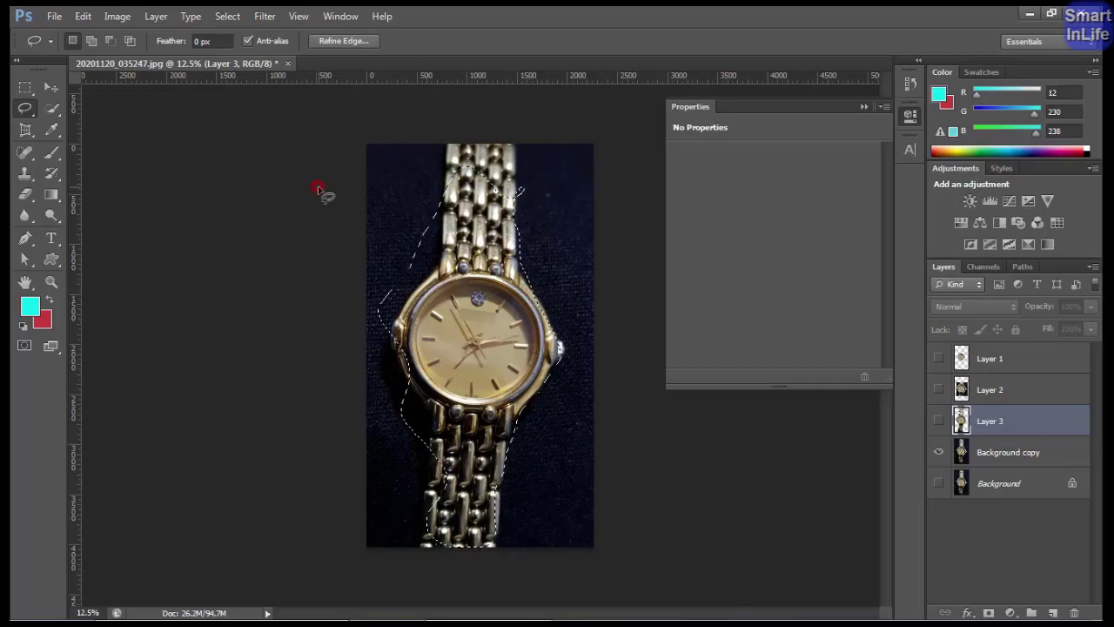
pyautogui.hotkey('ctrl', 'j')
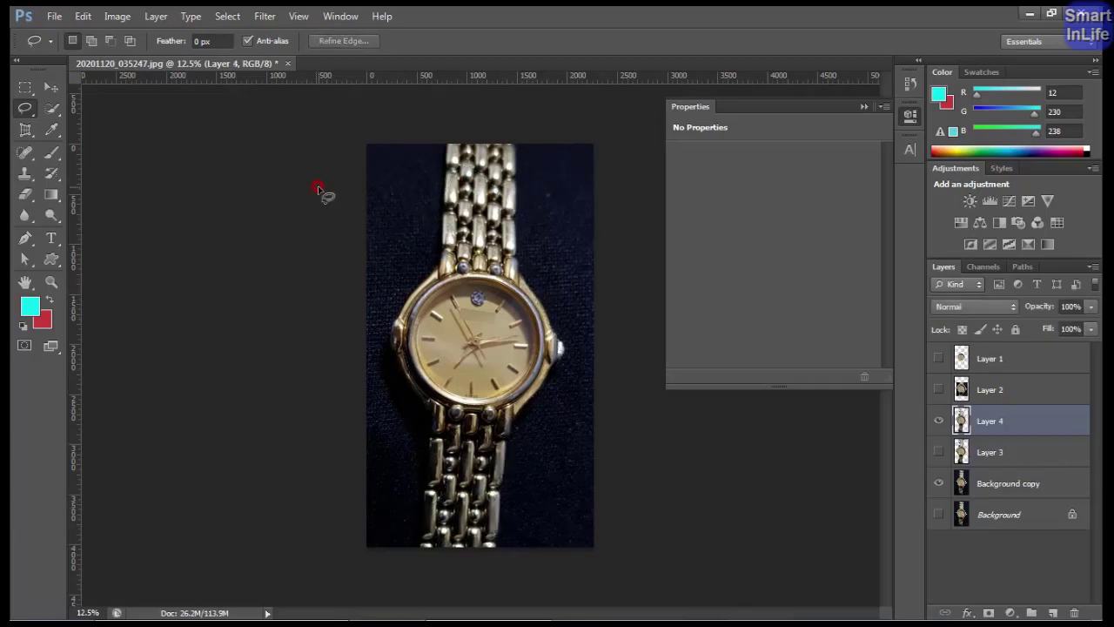
# From Background copy, copy a six-corner Polygonal Lasso area around the watch to Layer 5.
pyautogui.click(986, 483)
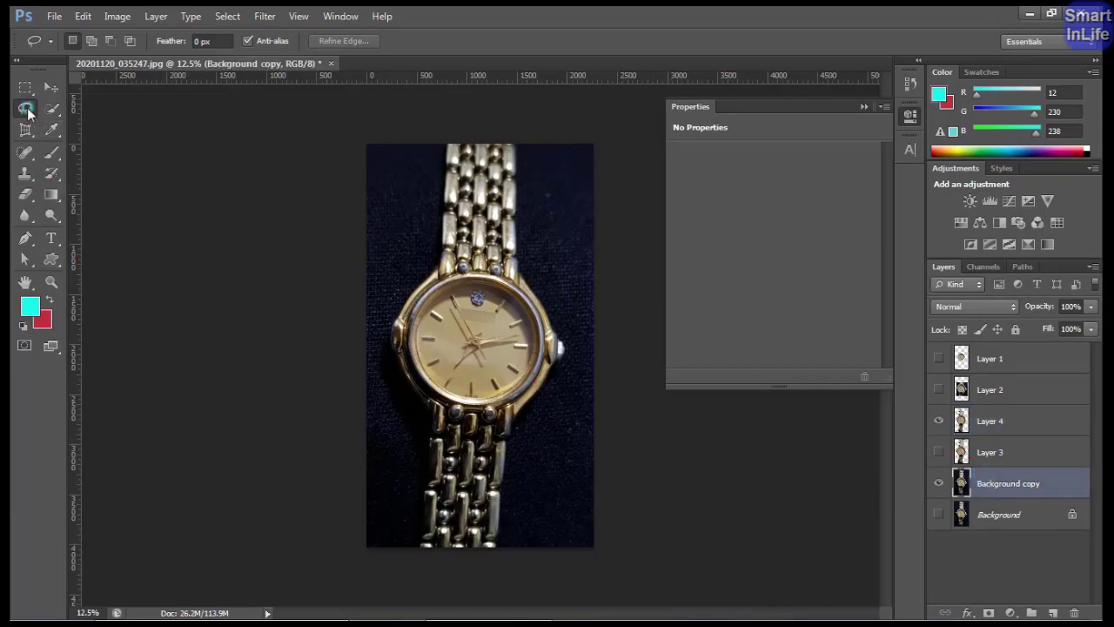
pyautogui.rightClick(26, 111)
pyautogui.click(82, 115)
pyautogui.click(400, 181)
pyautogui.click(539, 182)
pyautogui.click(590, 345)
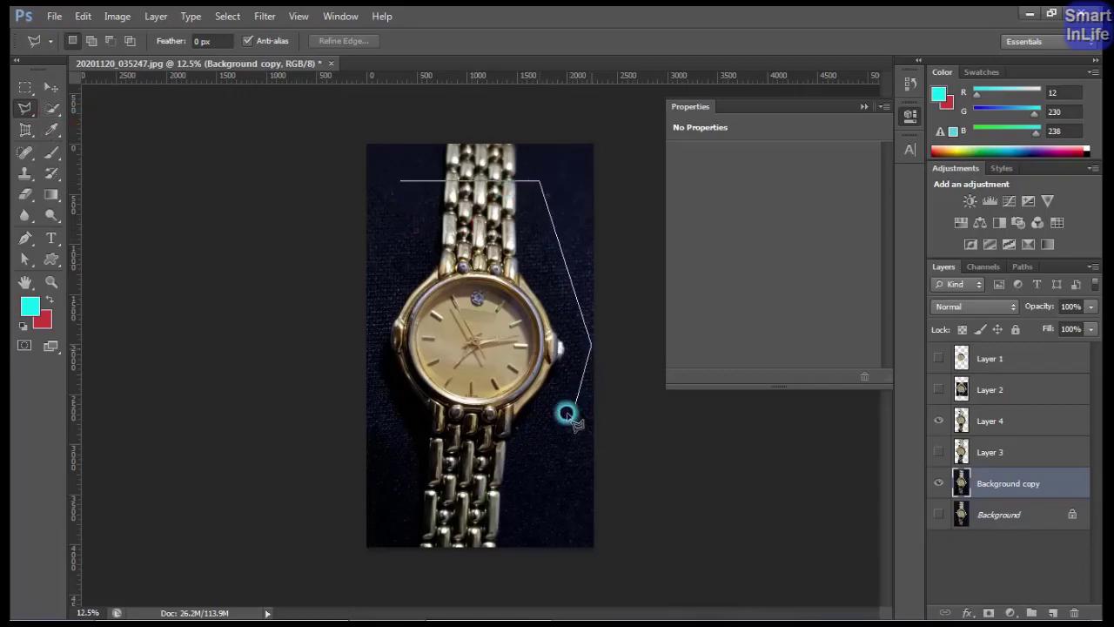
pyautogui.click(519, 468)
pyautogui.click(393, 459)
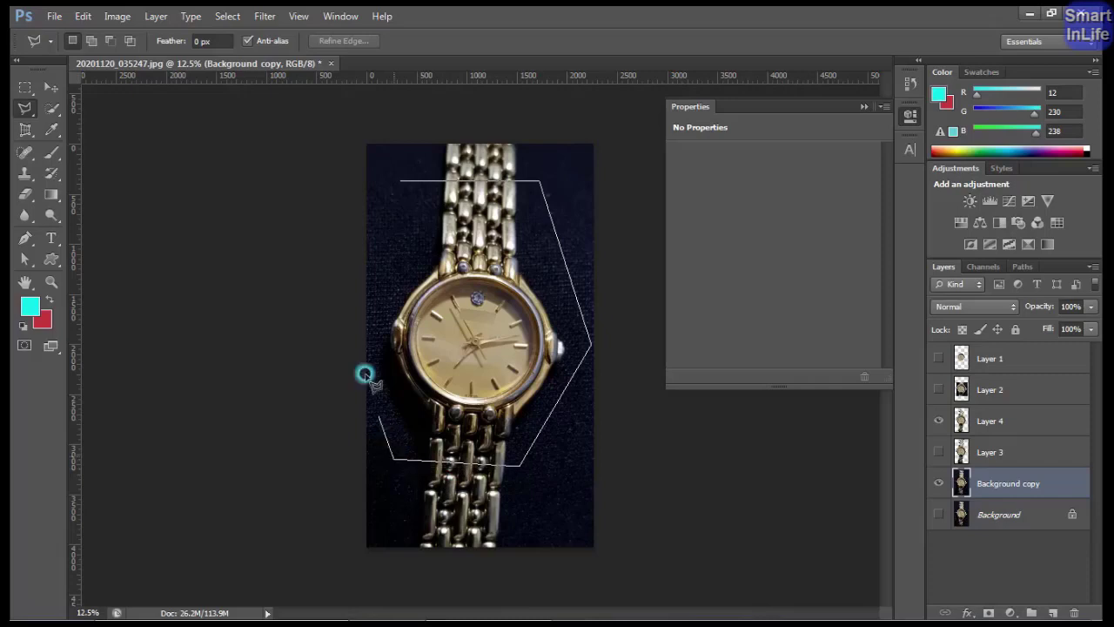
pyautogui.click(375, 285)
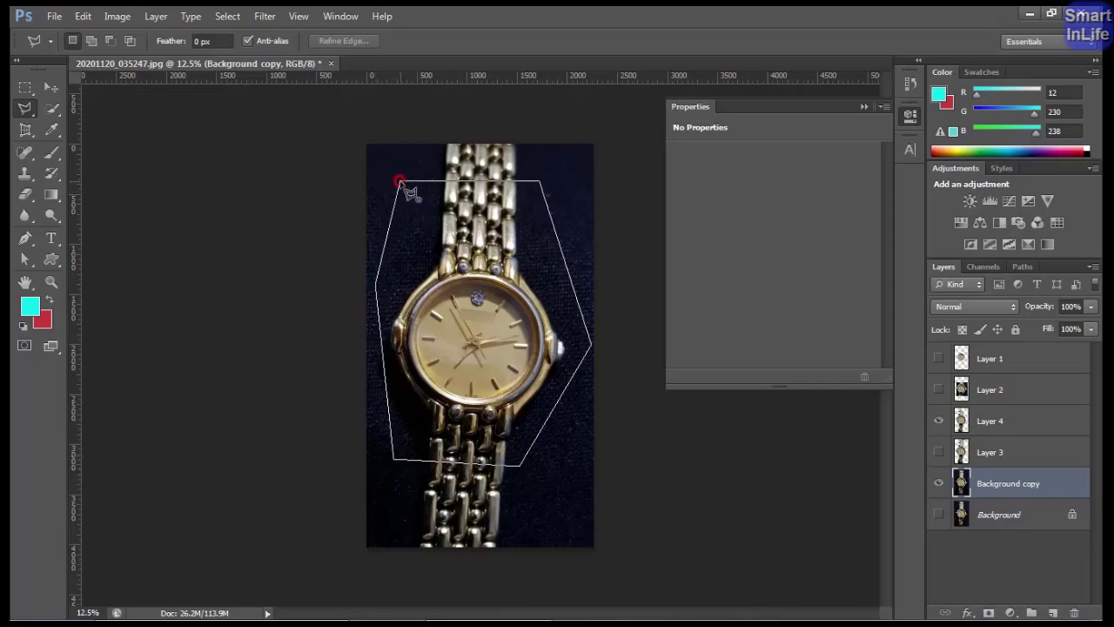
pyautogui.click(400, 180)
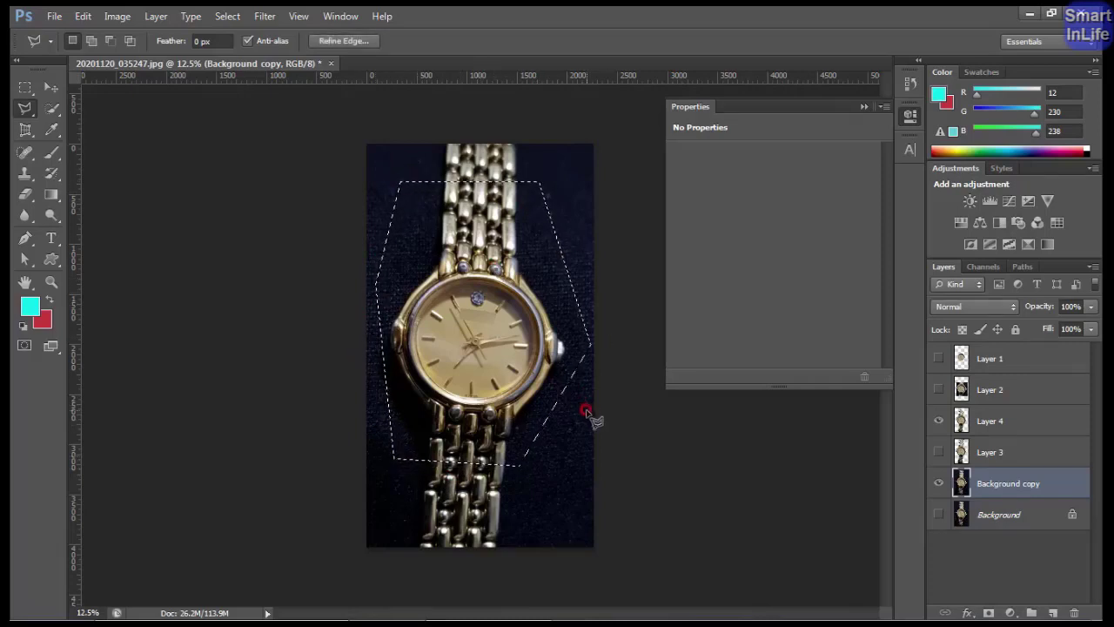
pyautogui.hotkey('ctrl', 'j')
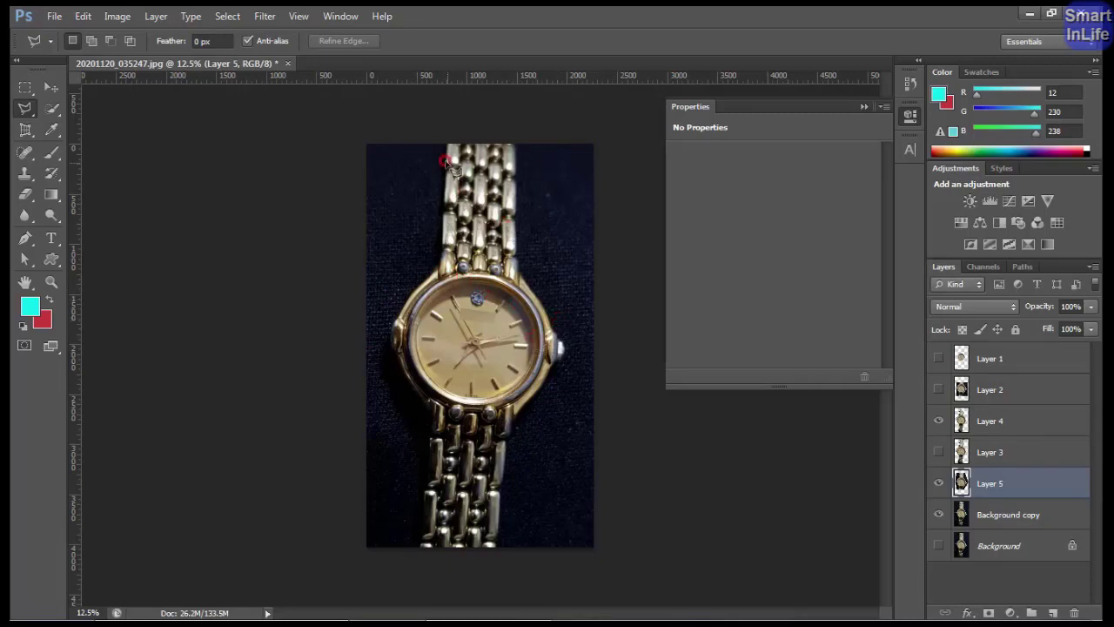
# Open the leaves photo 20210328_225310.jpg.
pyautogui.click(51, 14)
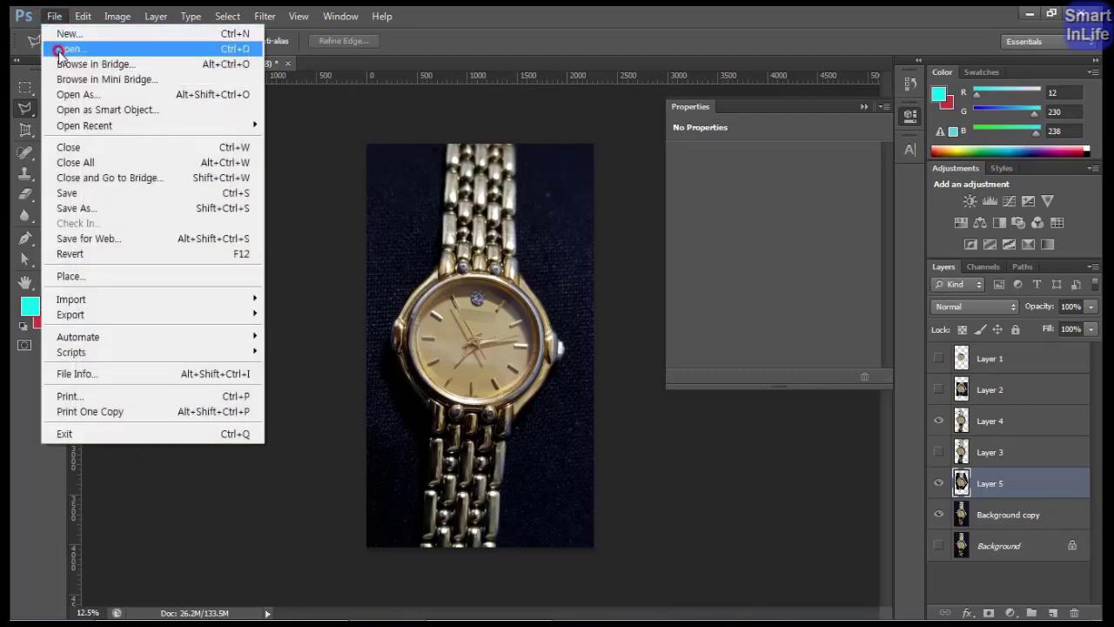
pyautogui.click(59, 49)
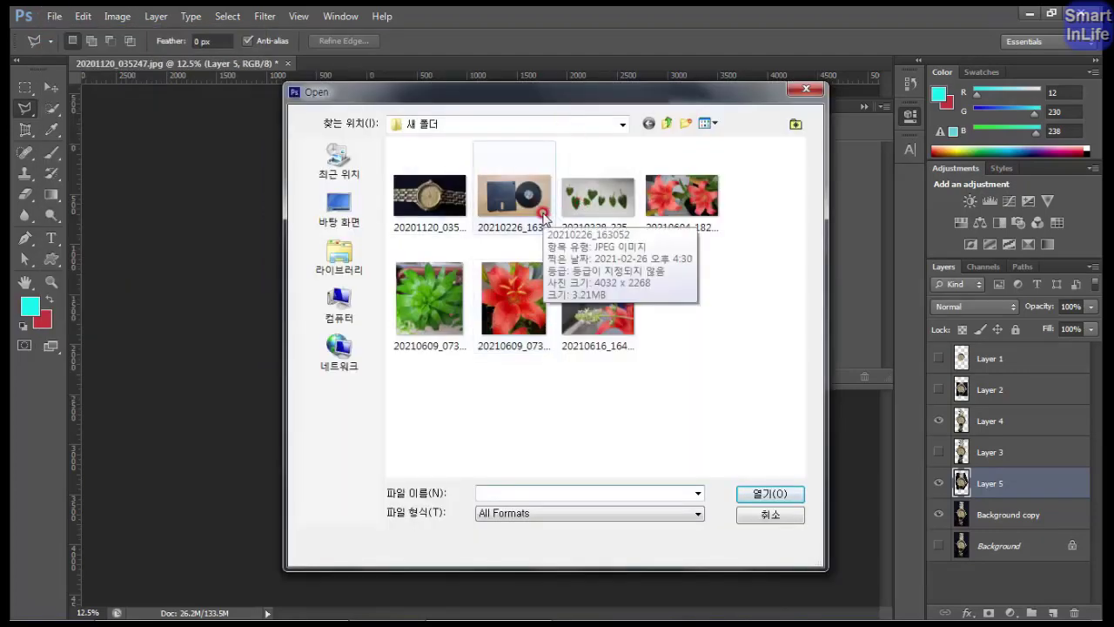
pyautogui.click(611, 202)
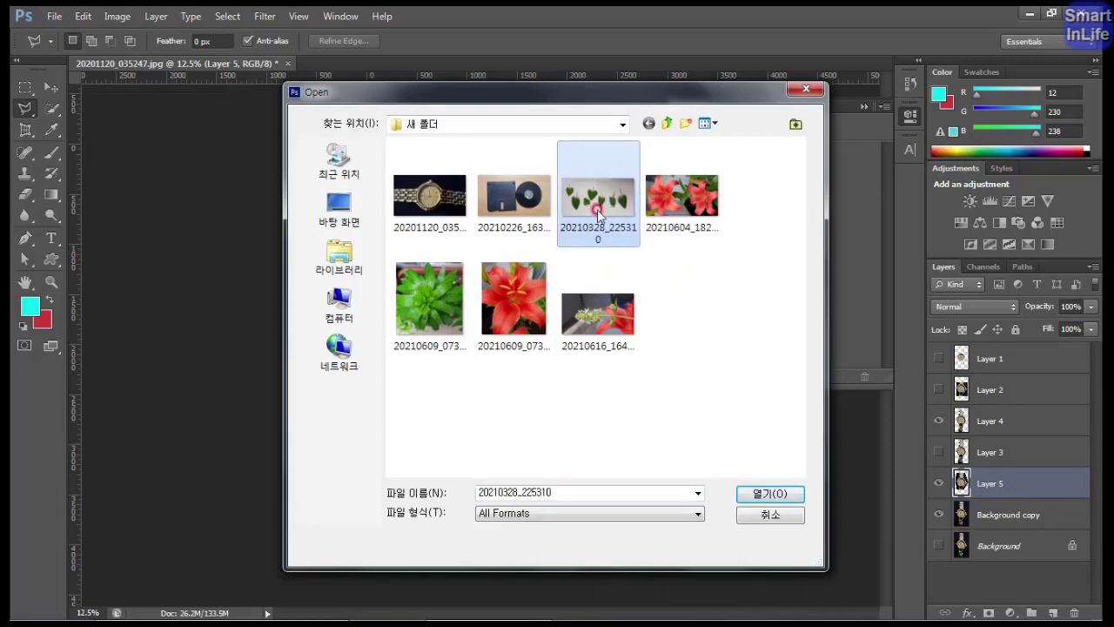
pyautogui.click(770, 494)
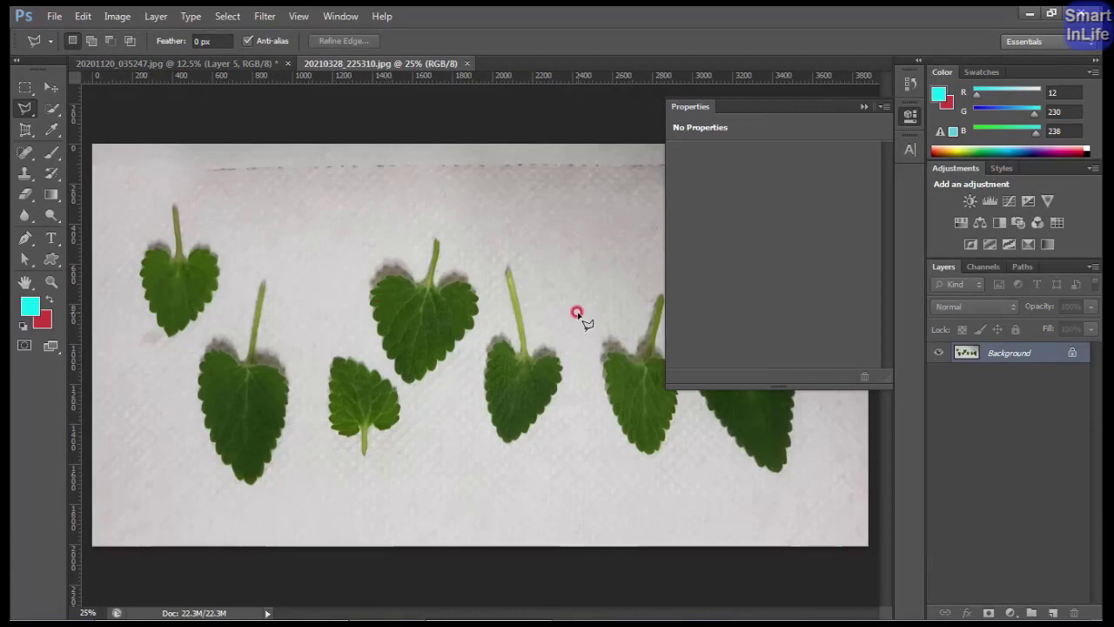
# Close the Properties panel and switch to the Quick Selection Tool.
pyautogui.click(862, 107)
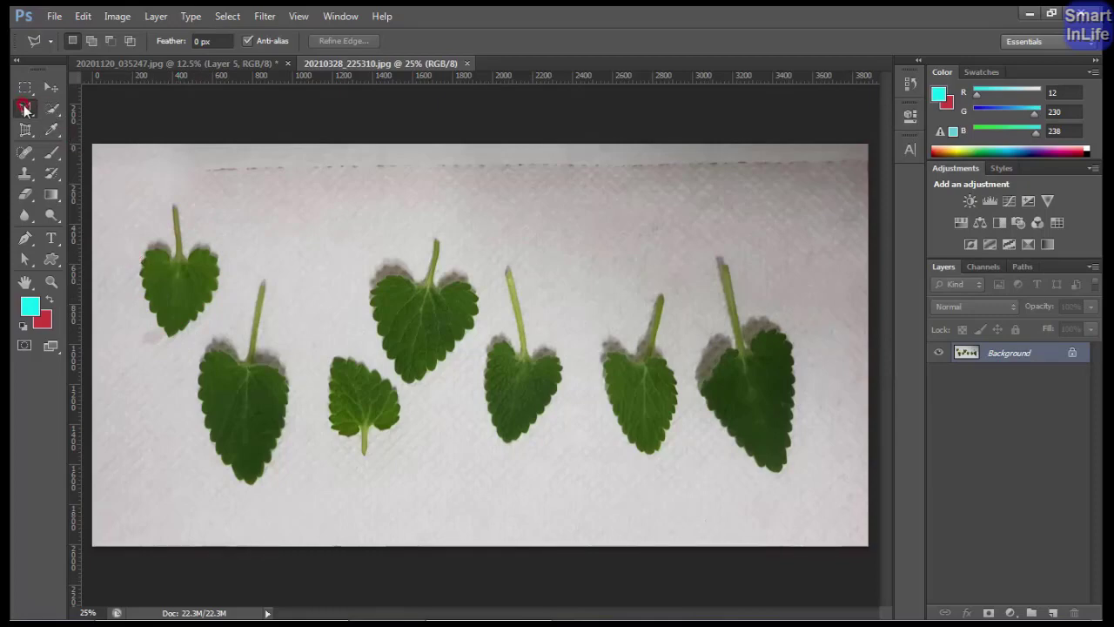
pyautogui.click(45, 114)
pyautogui.click(51, 111)
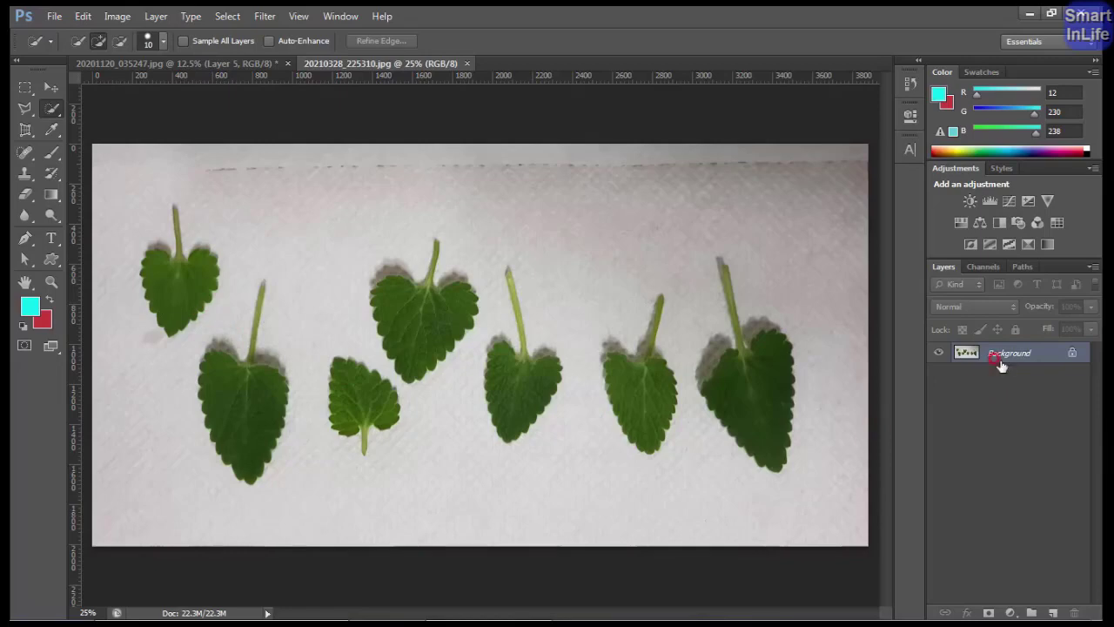
# Duplicate the leaves photo's Background layer, hide the original, and keep Quick Selection active.
pyautogui.moveTo(1000, 365); pyautogui.dragTo(1054, 602)
pyautogui.click(938, 372)
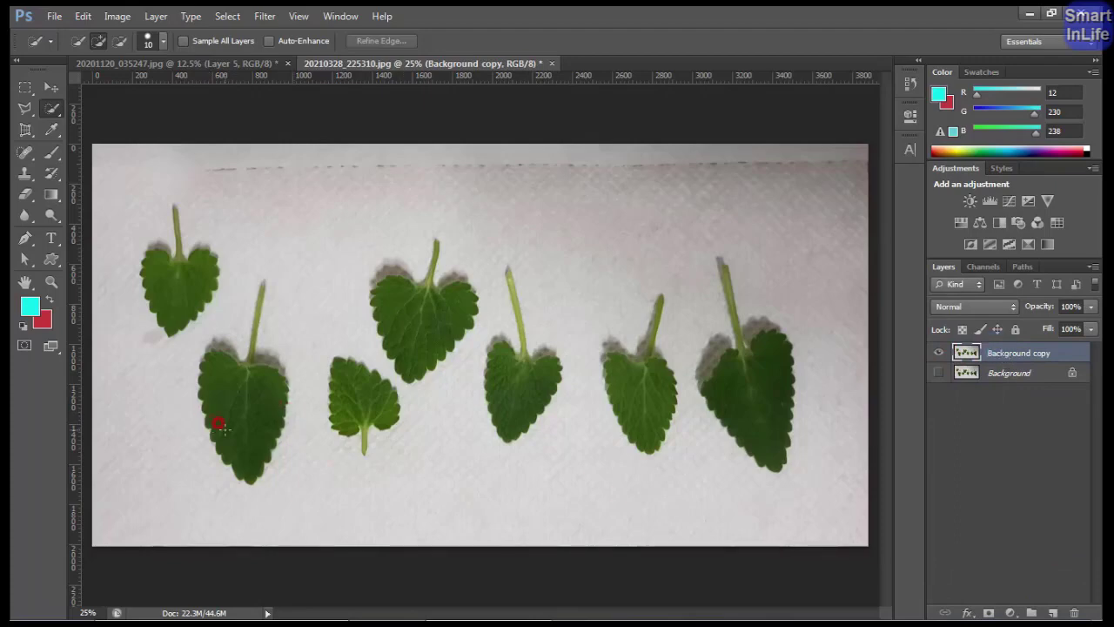
pyautogui.rightClick(52, 108)
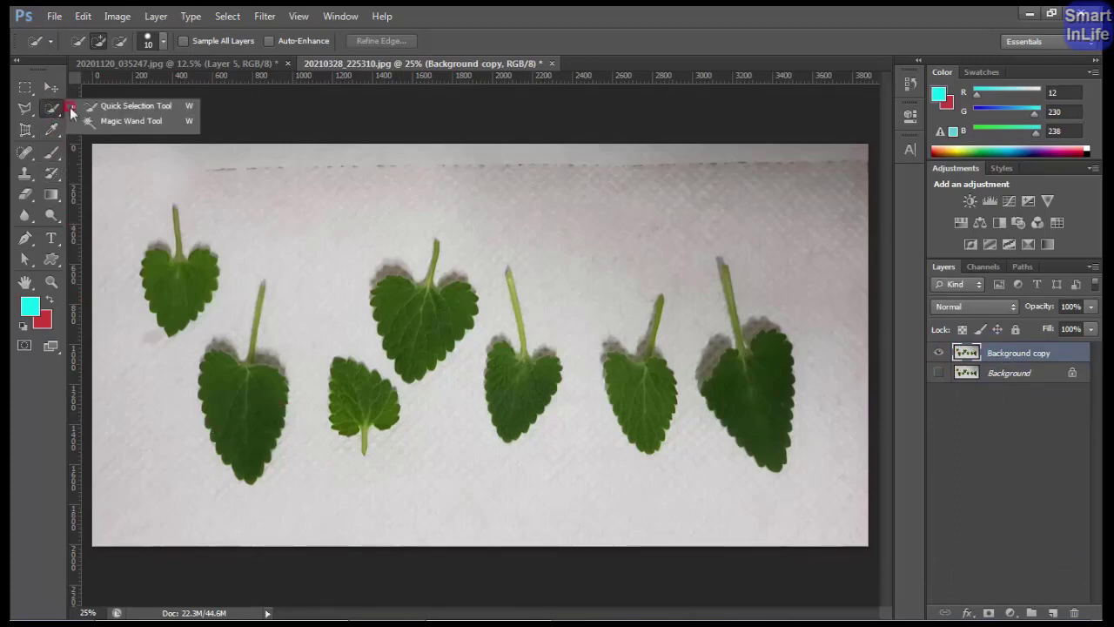
pyautogui.click(50, 110)
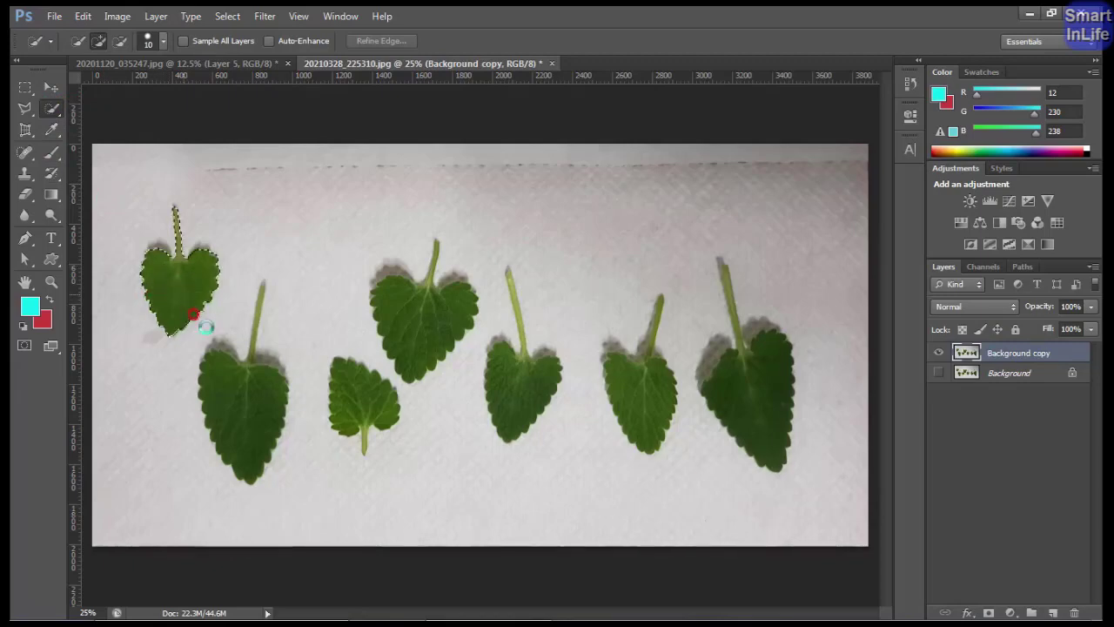
# Quick-select the first three leaves on the left, including their stems.
pyautogui.moveTo(179, 281); pyautogui.dragTo(179, 311)
pyautogui.moveTo(219, 383); pyautogui.dragTo(253, 345)
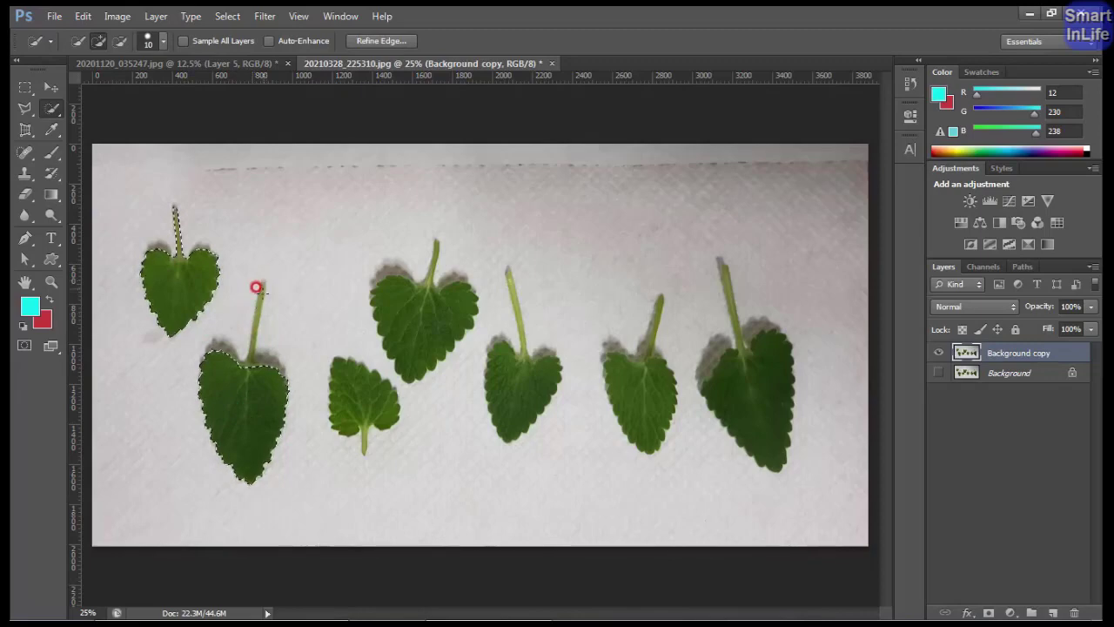
pyautogui.moveTo(254, 344)
pyautogui.mouseDown()
pyautogui.moveTo(248, 288)
pyautogui.moveTo(253, 320)
pyautogui.mouseUp()
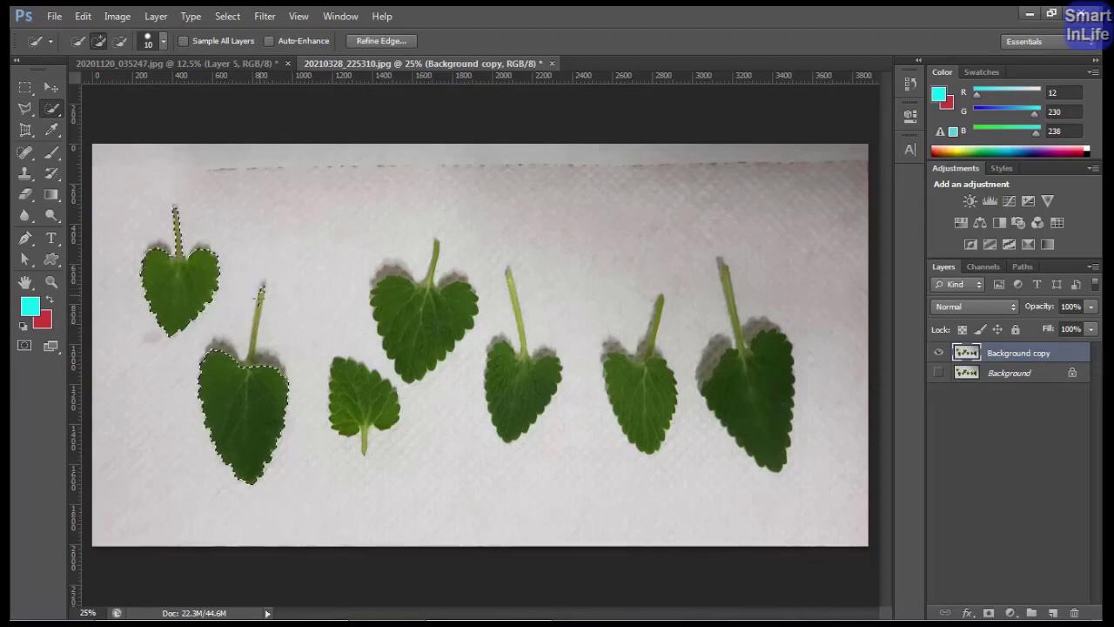
pyautogui.moveTo(257, 299); pyautogui.dragTo(250, 303)
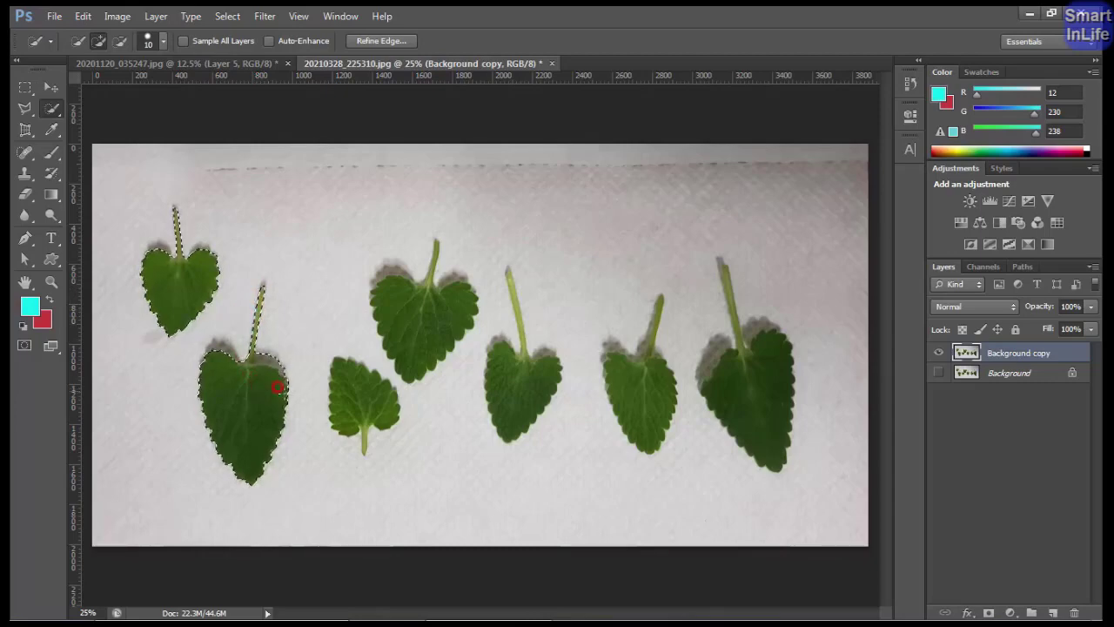
pyautogui.moveTo(346, 364); pyautogui.dragTo(338, 375)
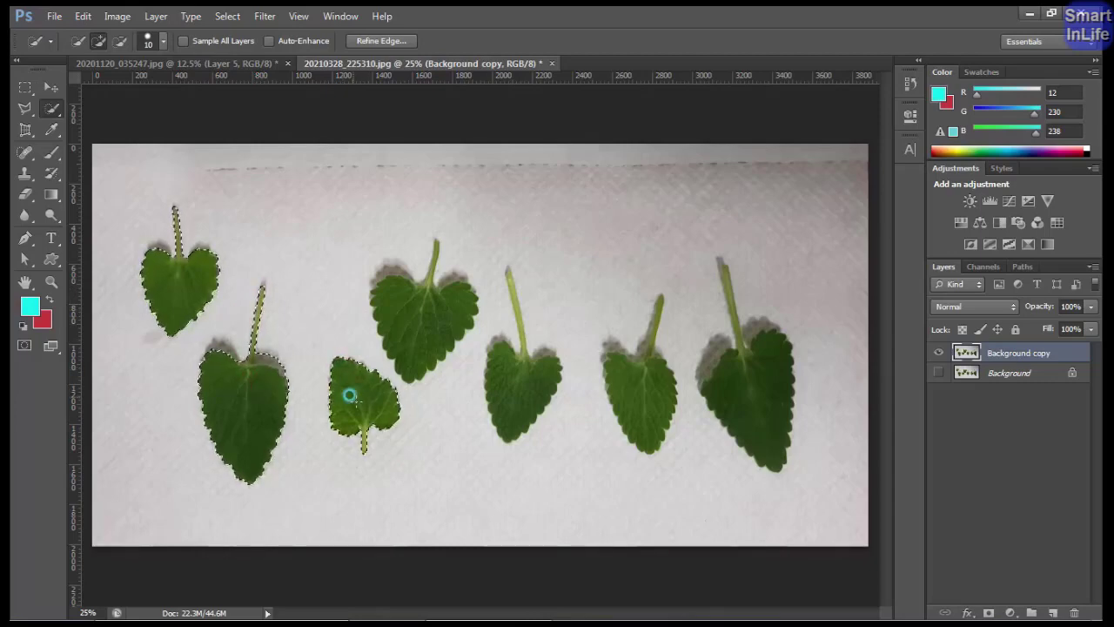
pyautogui.moveTo(366, 326)
pyautogui.mouseDown()
pyautogui.moveTo(378, 338)
pyautogui.moveTo(373, 330)
pyautogui.mouseUp()
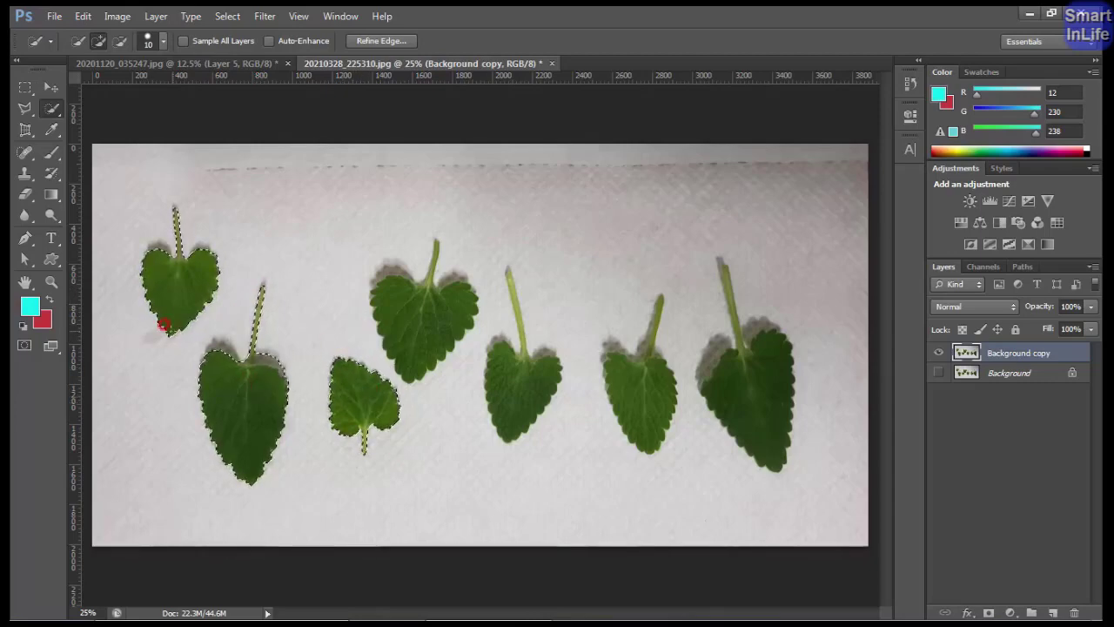
pyautogui.moveTo(164, 323); pyautogui.dragTo(167, 236)
pyautogui.click(413, 440)
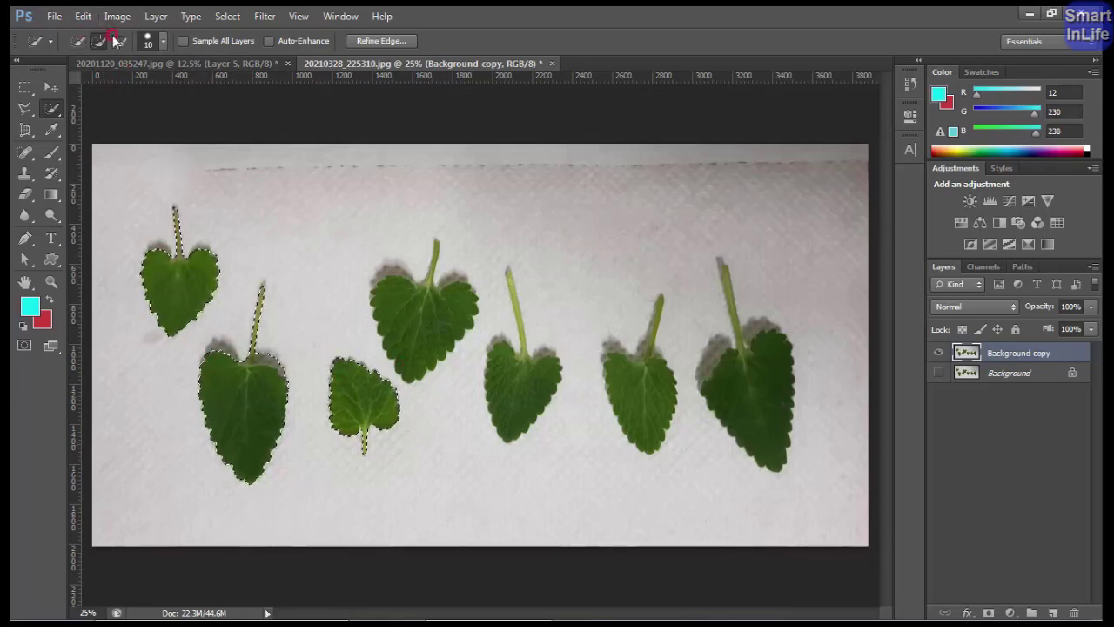
pyautogui.click(98, 75)
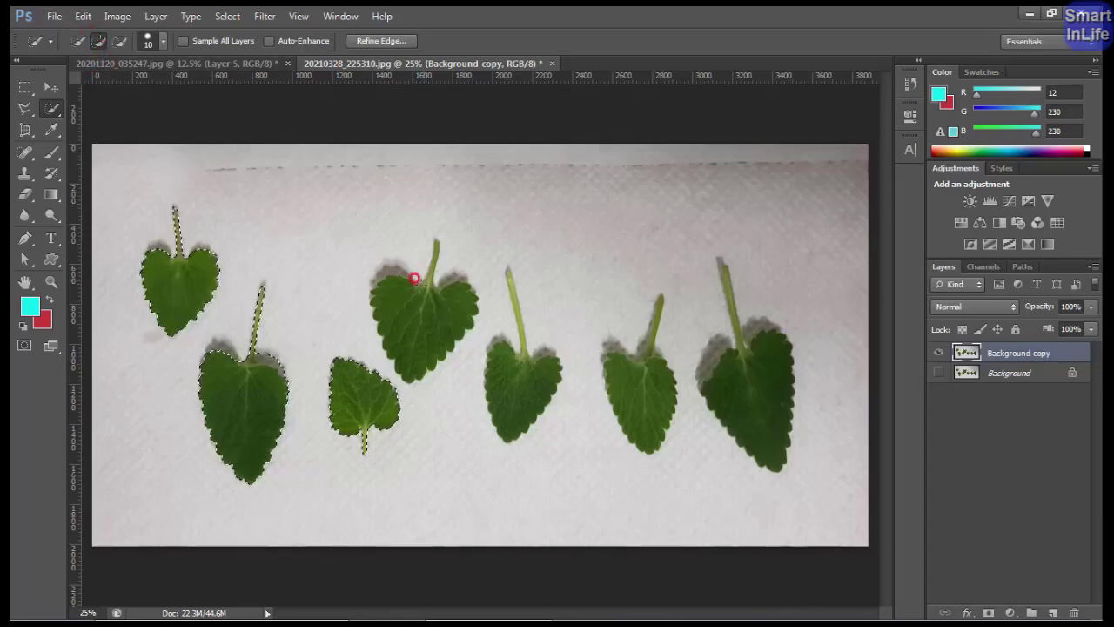
# Add the heart-shaped top-centre leaf and the leaves to its right, with their stems, to the selection.
pyautogui.click(420, 339)
pyautogui.moveTo(400, 311)
pyautogui.mouseDown()
pyautogui.moveTo(416, 296)
pyautogui.moveTo(438, 363)
pyautogui.moveTo(503, 294)
pyautogui.mouseUp()
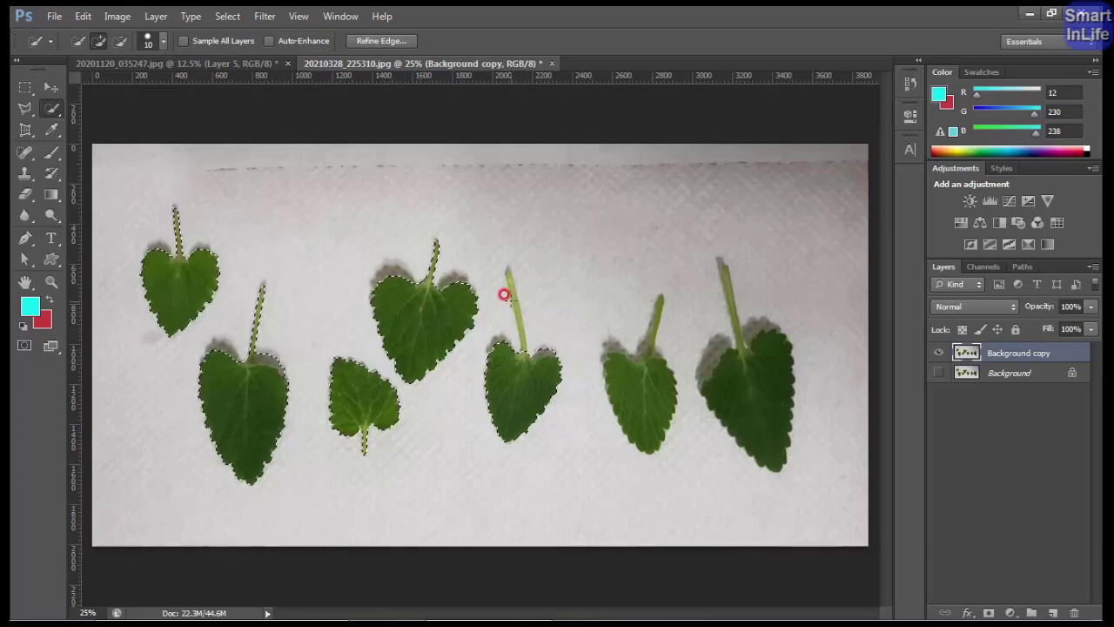
pyautogui.moveTo(504, 294)
pyautogui.mouseDown()
pyautogui.moveTo(542, 329)
pyautogui.moveTo(626, 368)
pyautogui.moveTo(659, 295)
pyautogui.mouseUp()
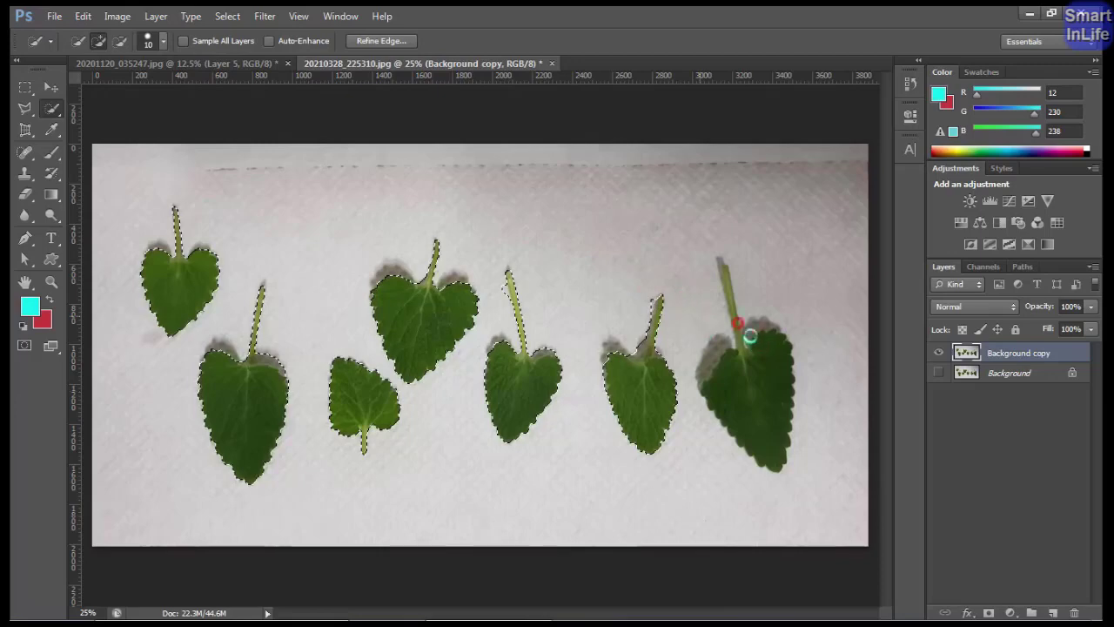
pyautogui.moveTo(719, 261)
pyautogui.mouseDown()
pyautogui.moveTo(747, 339)
pyautogui.moveTo(750, 395)
pyautogui.mouseUp()
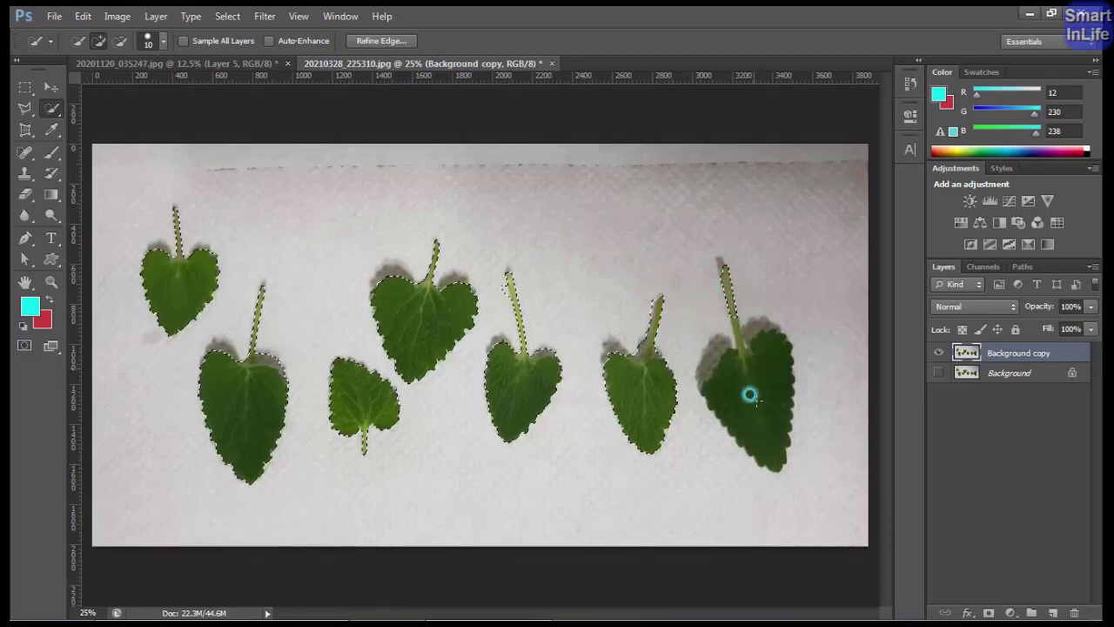
pyautogui.moveTo(754, 363); pyautogui.dragTo(721, 313)
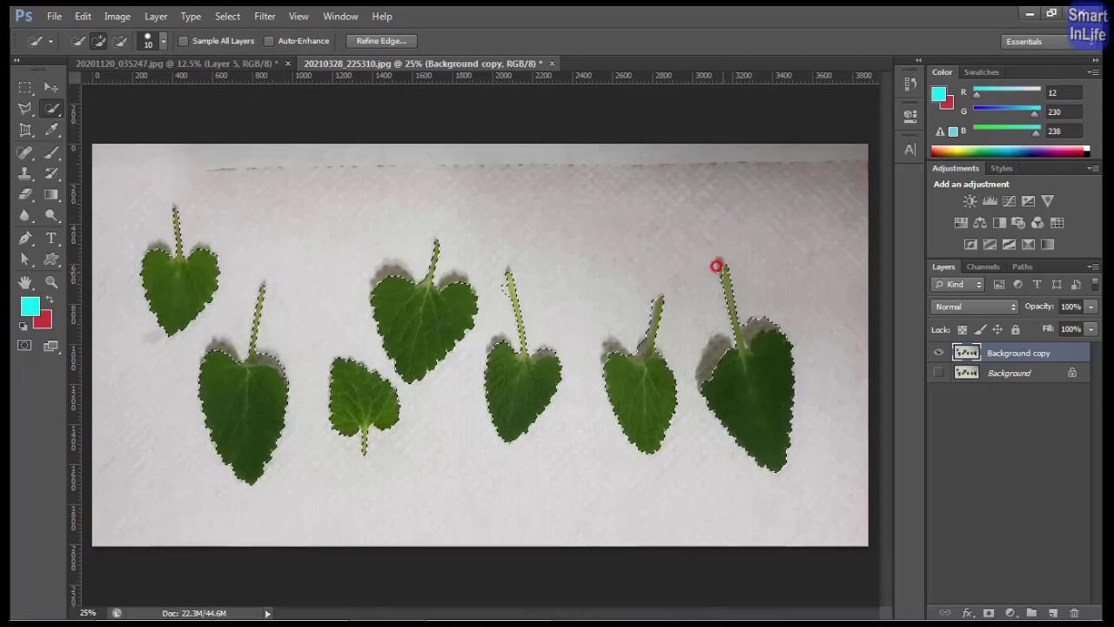
# Duplicate the selected leaves to Layer 1 and hide Background copy, leaving the leaves on transparency.
pyautogui.hotkey('ctrl', 'j')
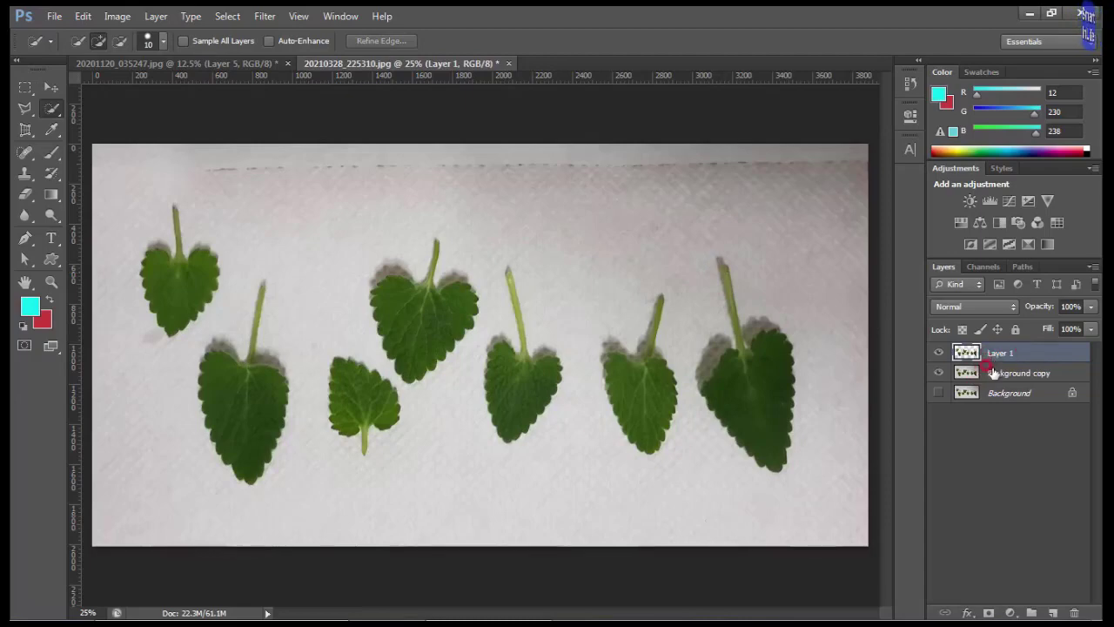
pyautogui.click(938, 371)
pyautogui.click(938, 375)
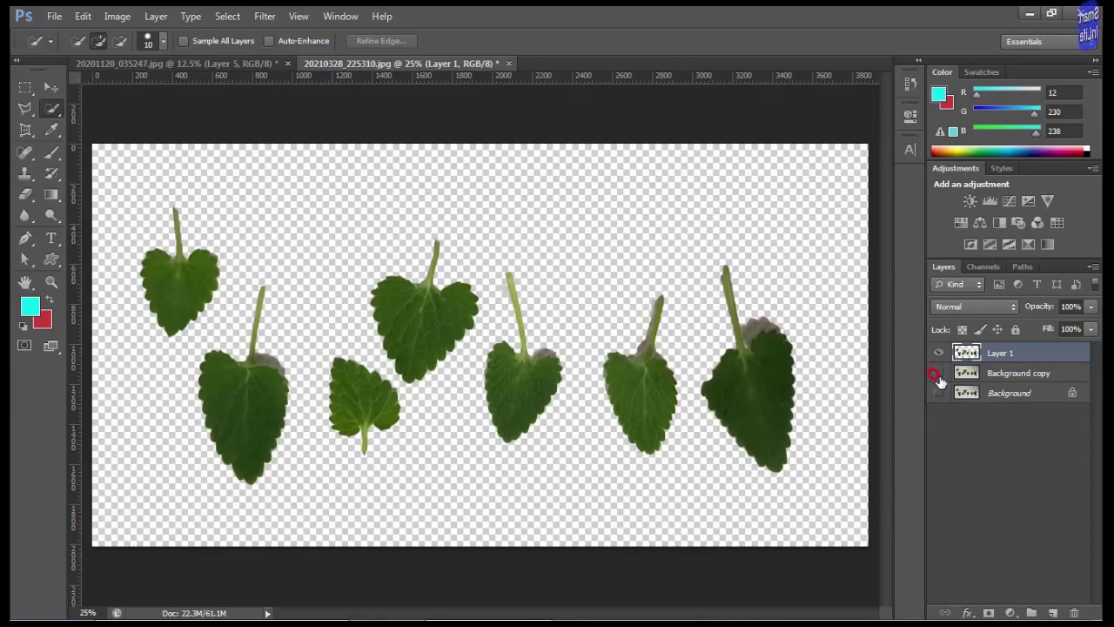